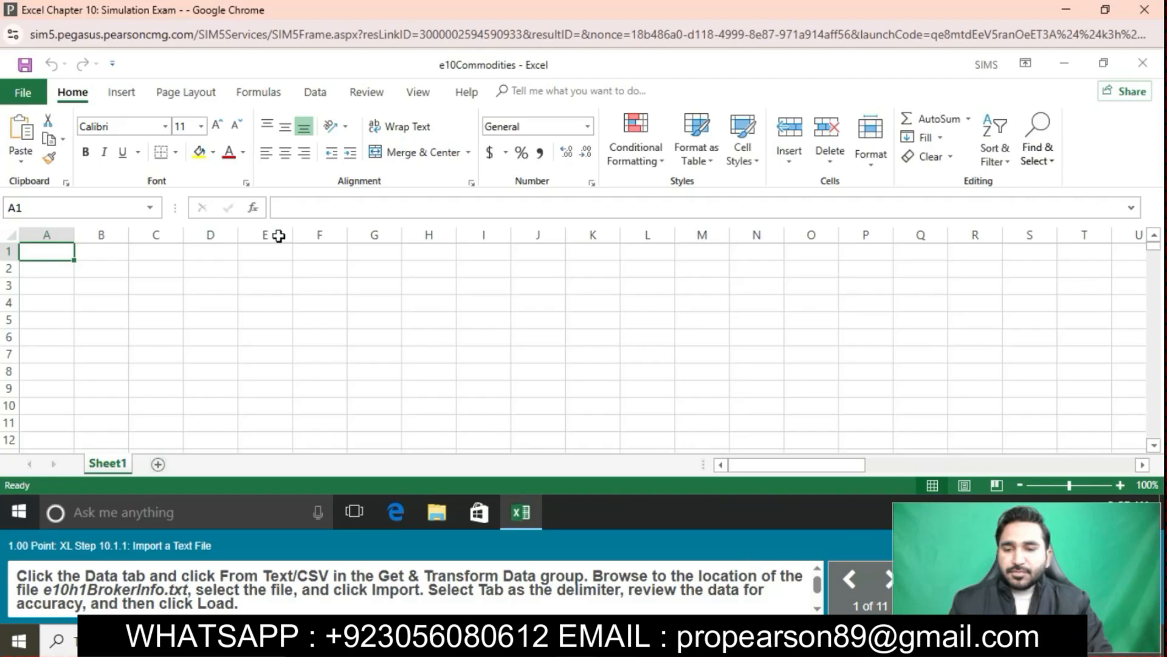
# Start importing the text file e10h1BrokerInfo.txt from the Documents folder as external data.
pyautogui.click(315, 92)
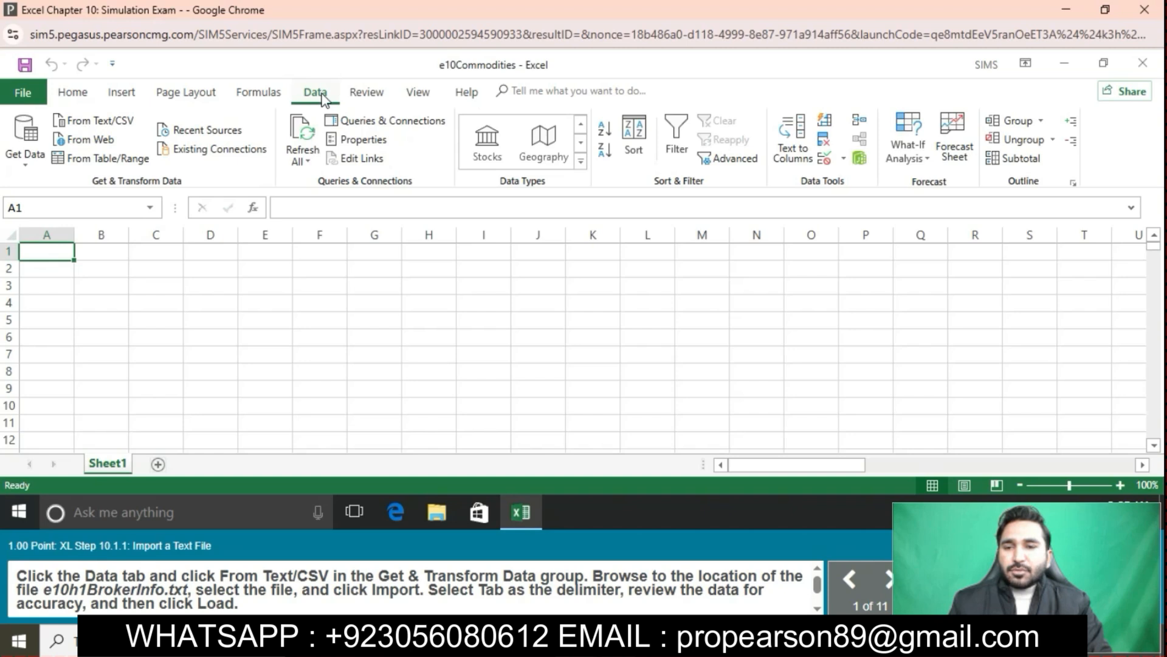
pyautogui.click(321, 93)
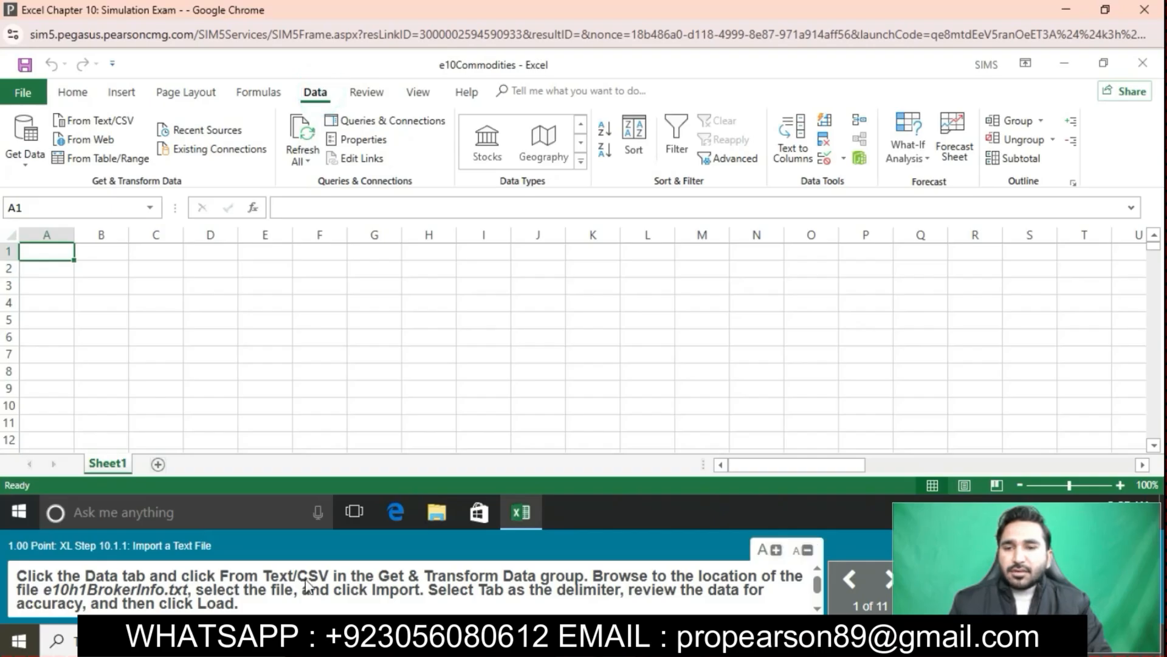
pyautogui.click(19, 171)
pyautogui.moveTo(48, 205)
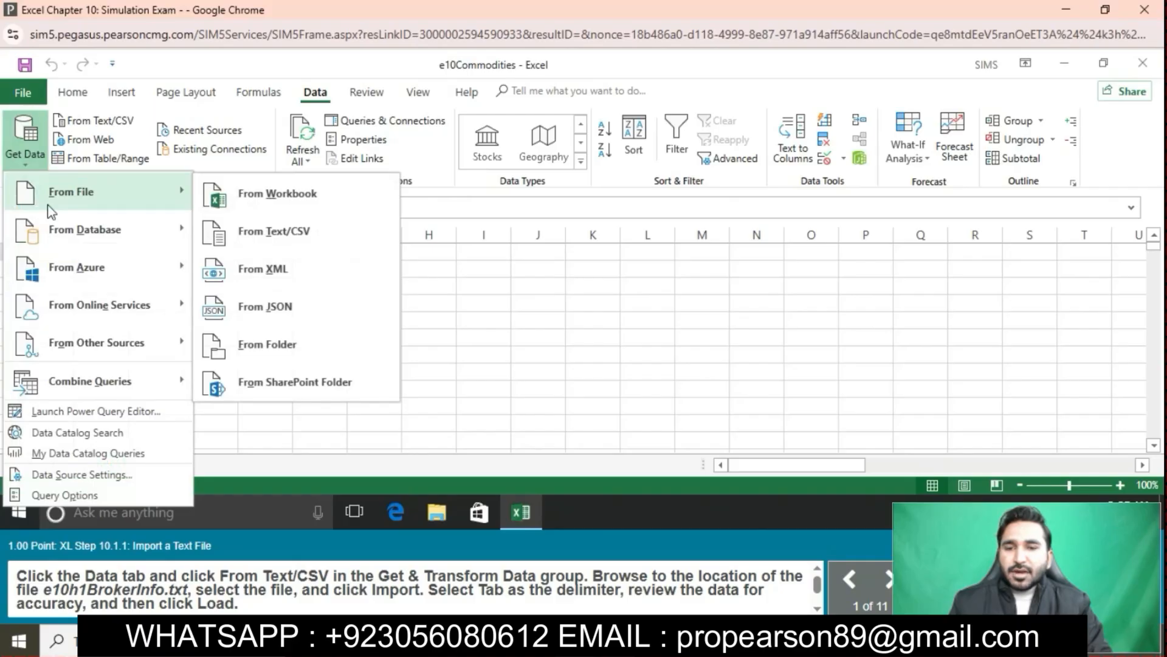
pyautogui.click(301, 235)
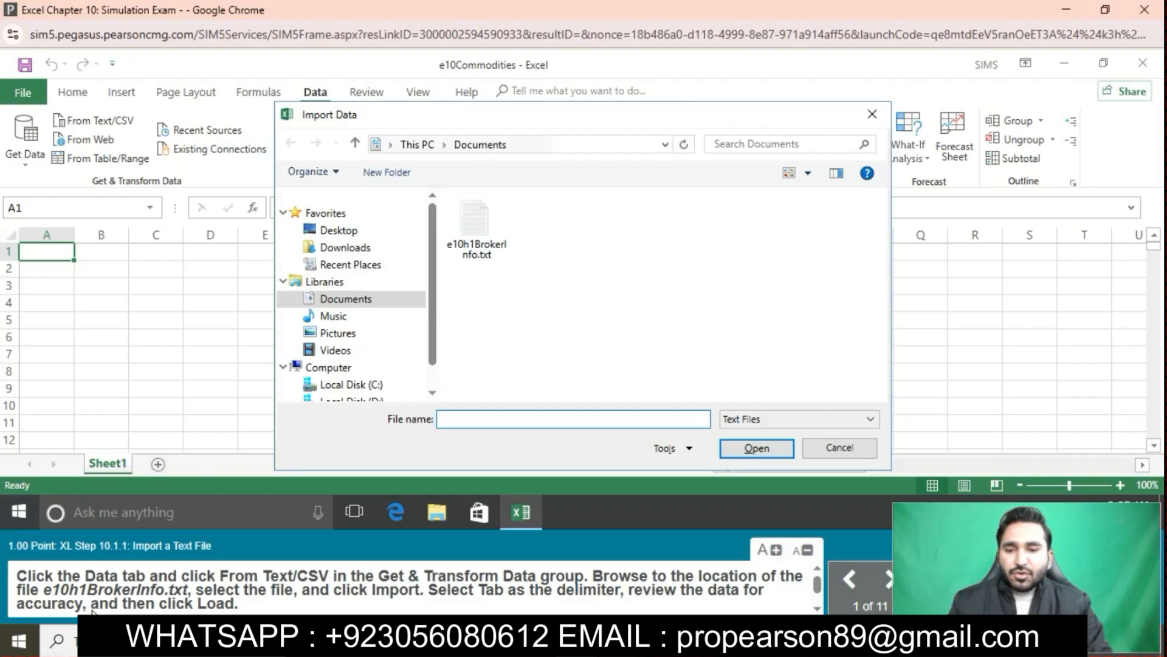
pyautogui.click(456, 233)
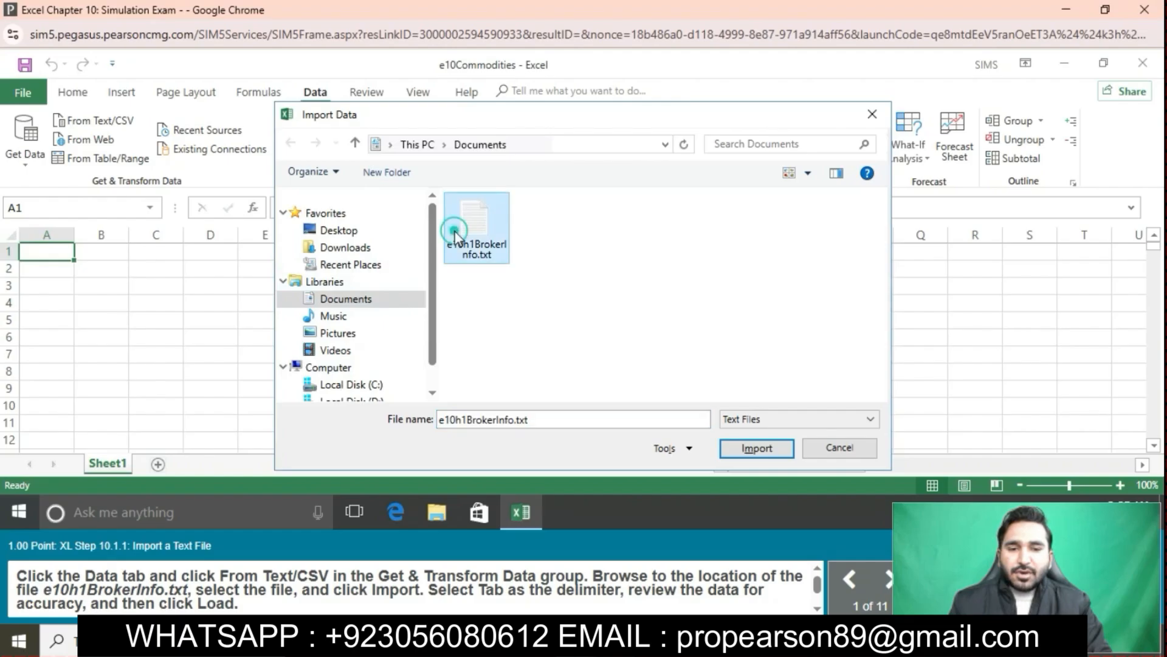
pyautogui.click(770, 450)
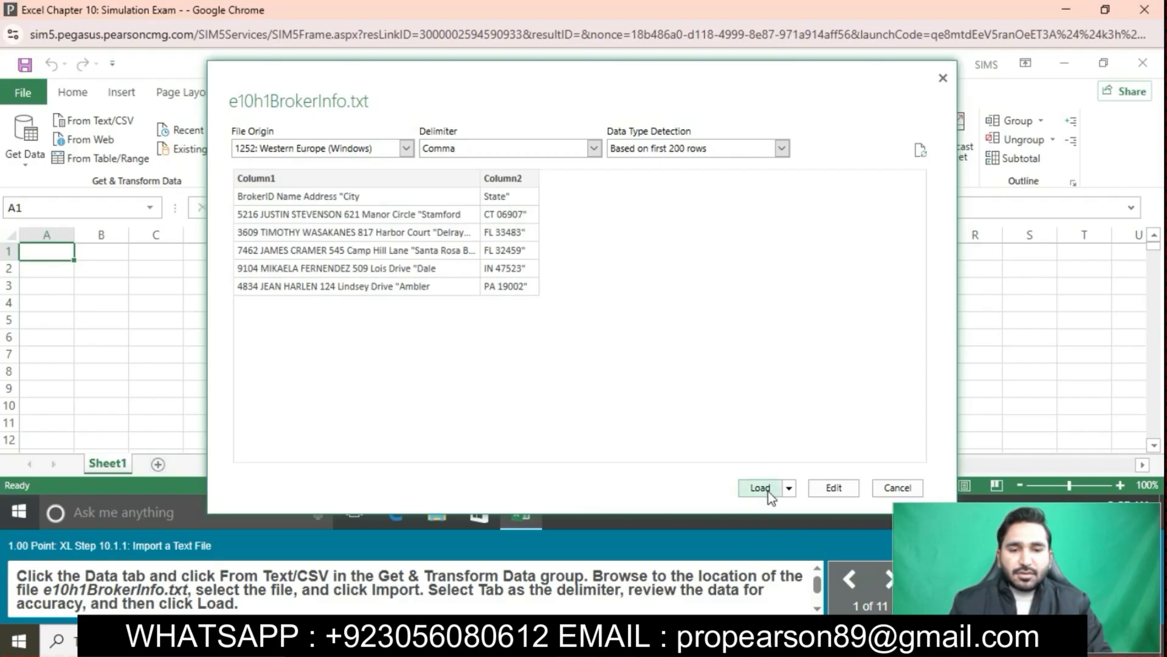
# Set the delimiter of the broker text import to Tab and load the data into the workbook.
pyautogui.click(595, 149)
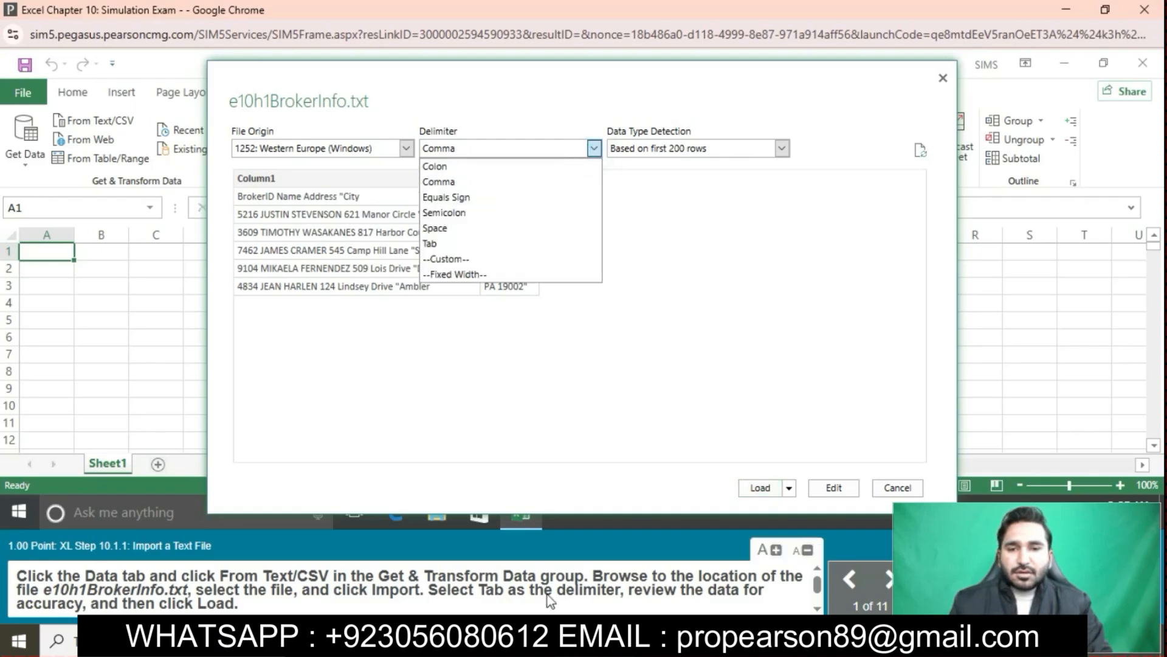
pyautogui.click(447, 245)
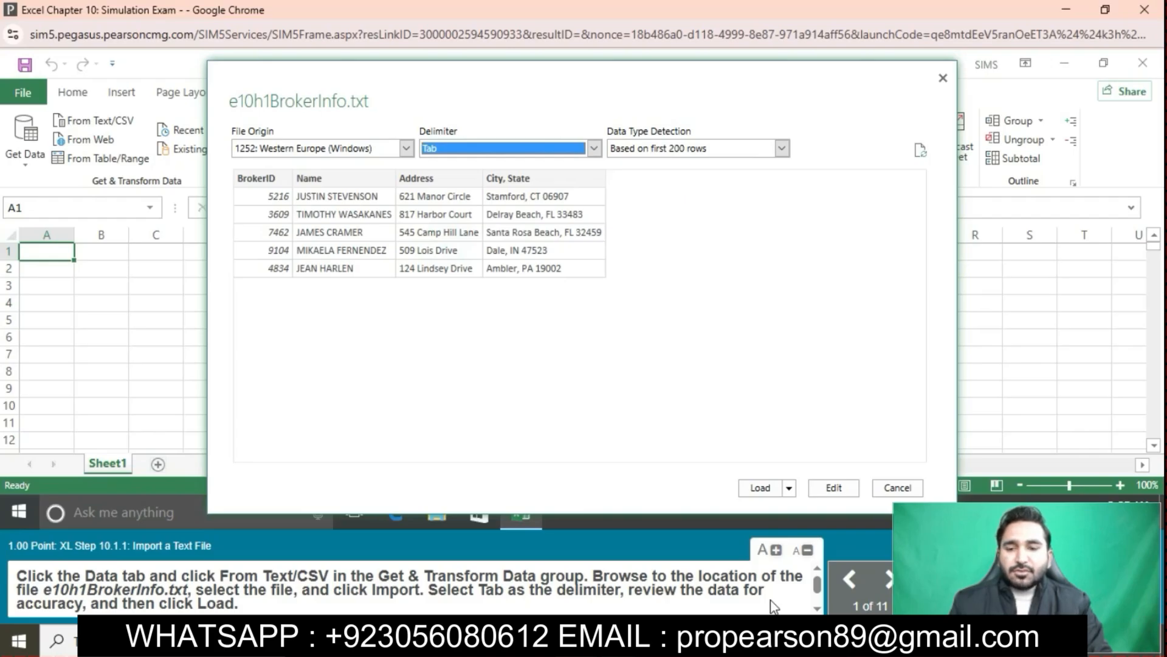
pyautogui.click(746, 487)
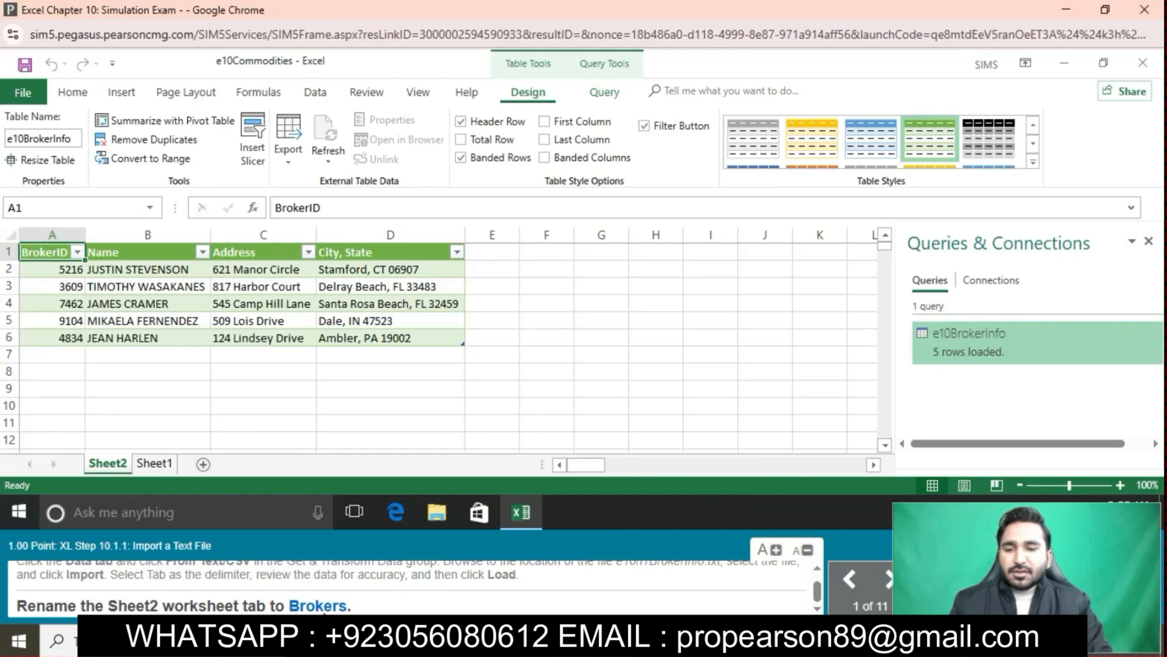
# Rename the Sheet2 worksheet as Brokers.
pyautogui.rightClick(125, 465)
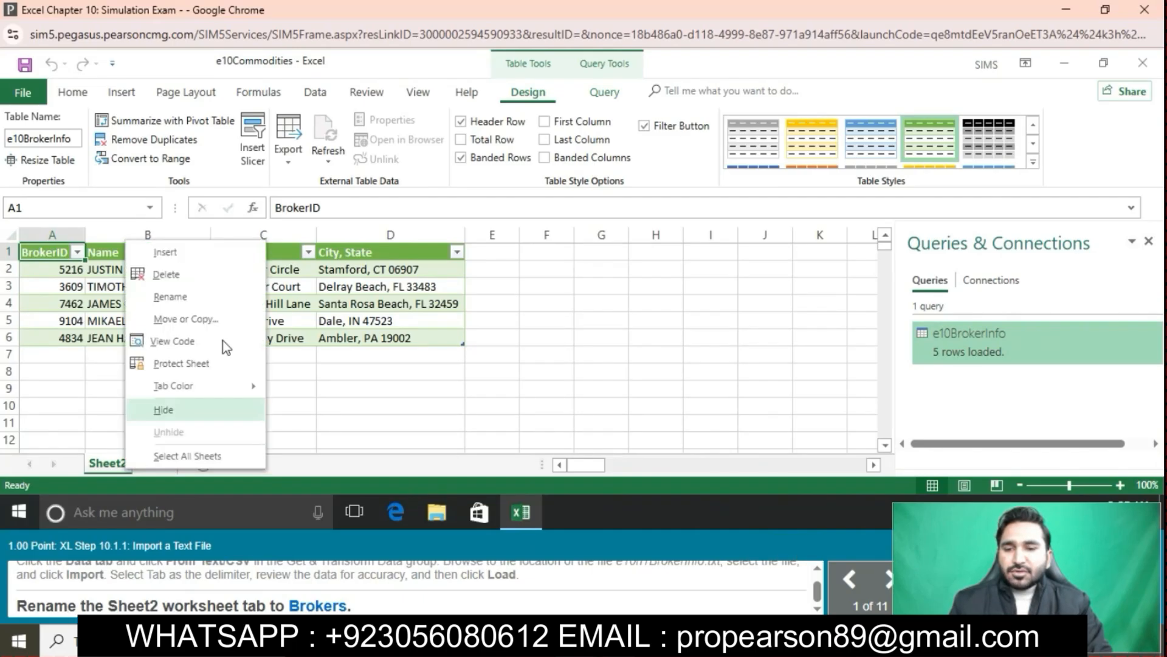
pyautogui.click(218, 292)
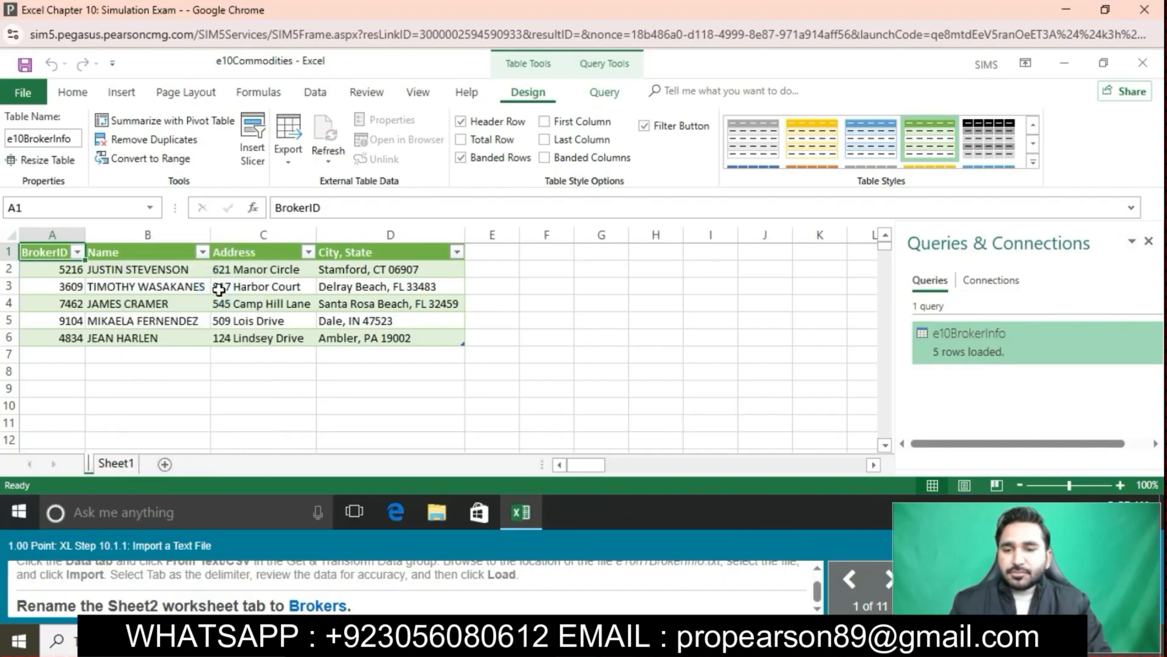
pyautogui.write('Br')
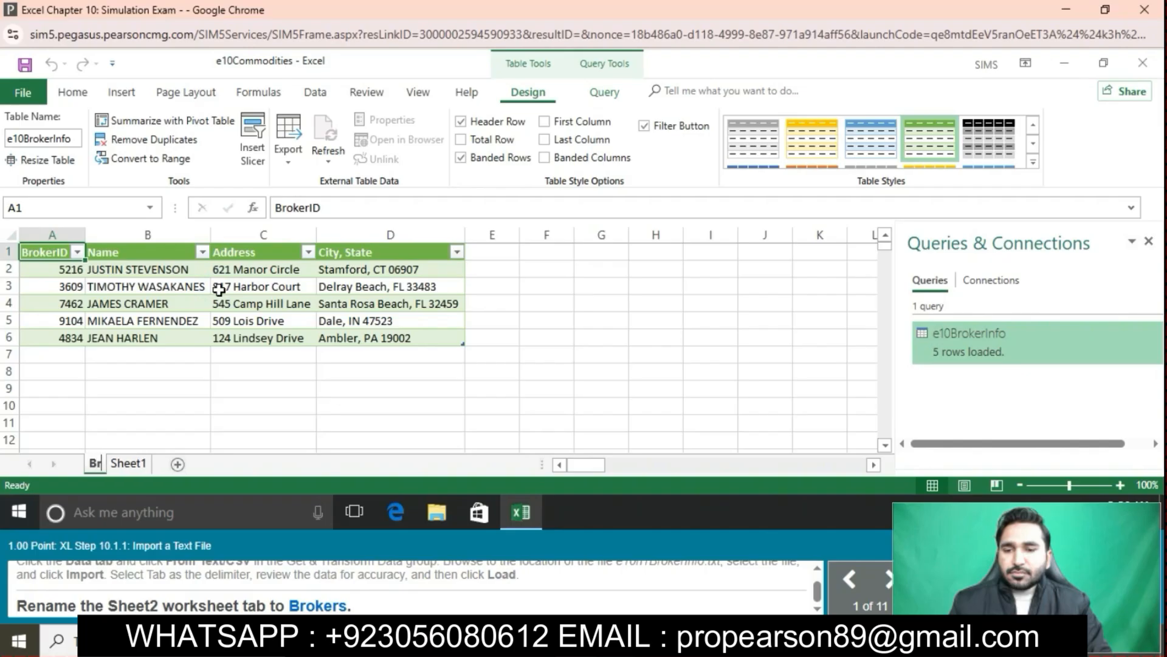
pyautogui.write('okers')
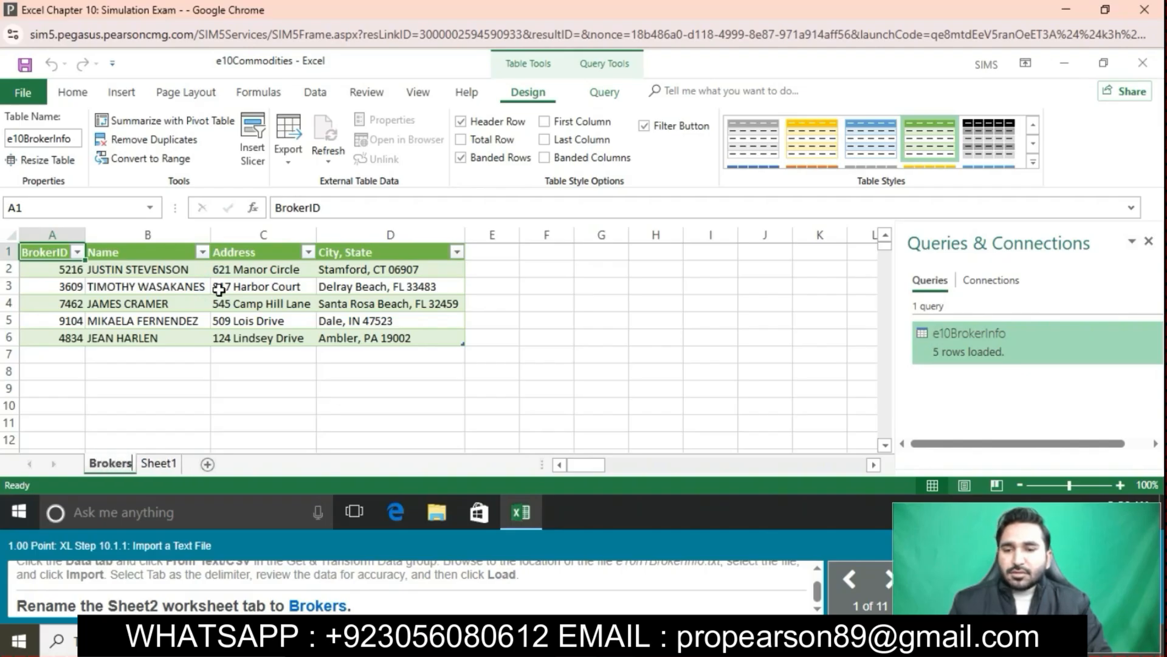
pyautogui.press('Return')
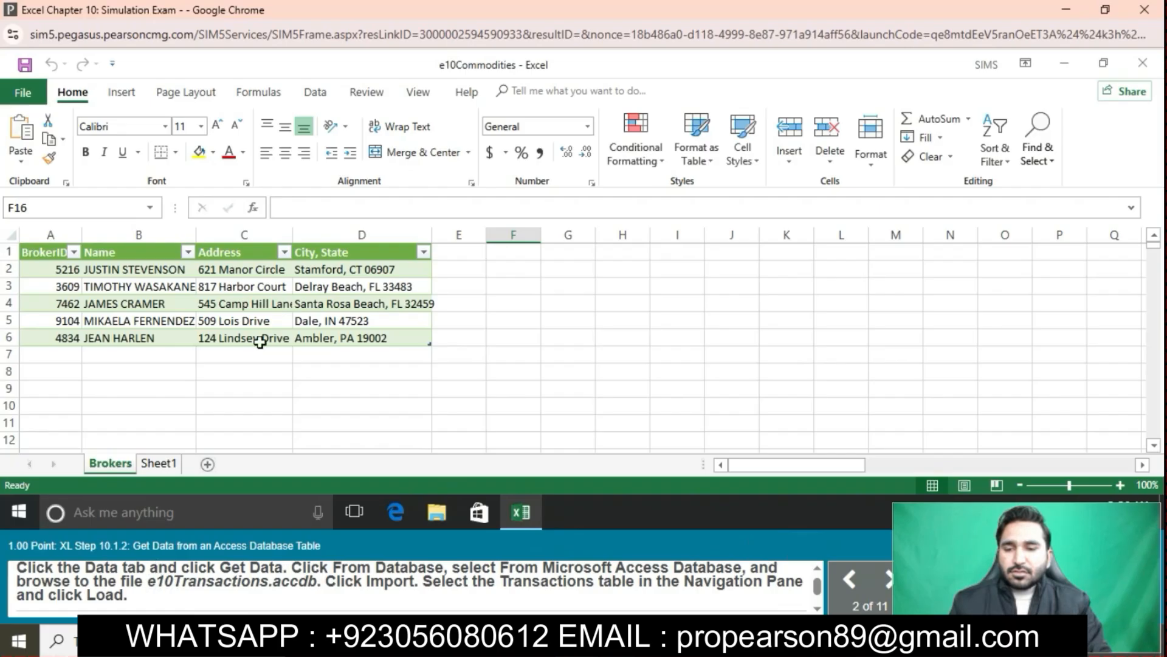
# Import the Transactions table from the Access database e10Transactions.accdb and load it into the workbook.
pyautogui.click(316, 93)
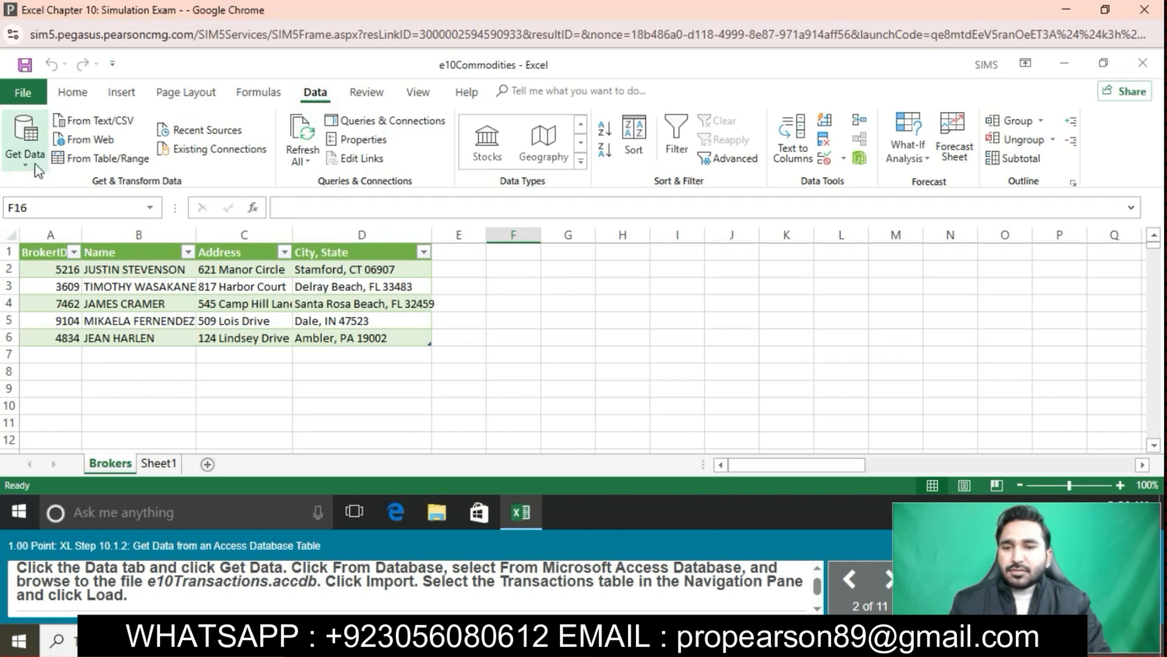
pyautogui.click(25, 146)
pyautogui.moveTo(97, 342)
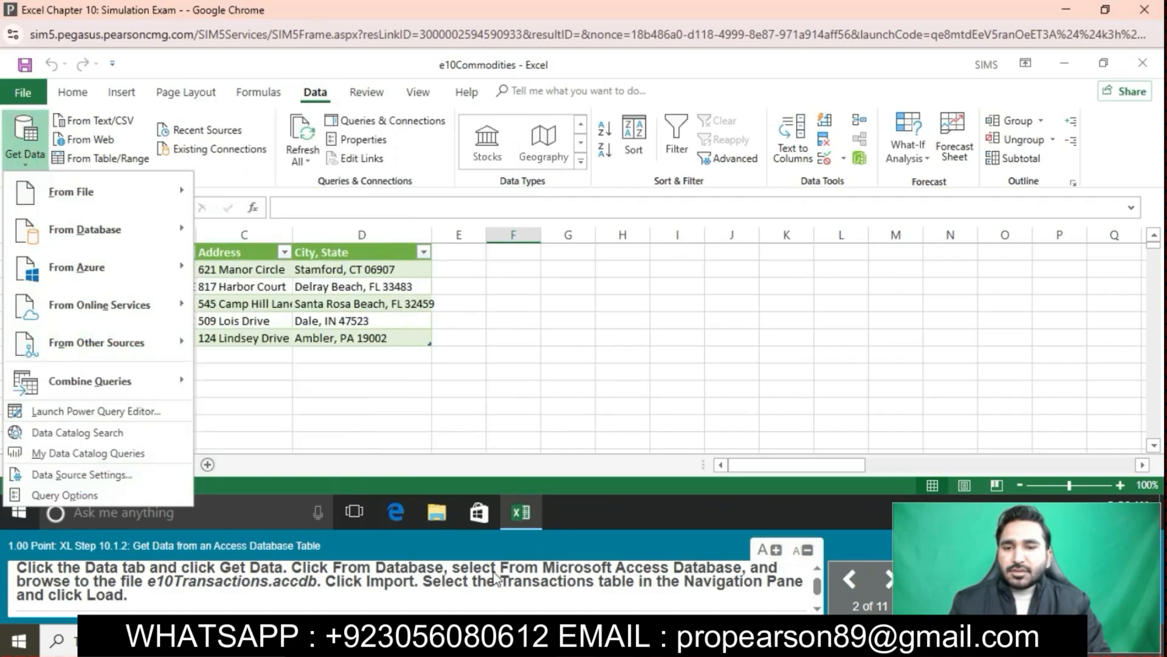
pyautogui.click(100, 234)
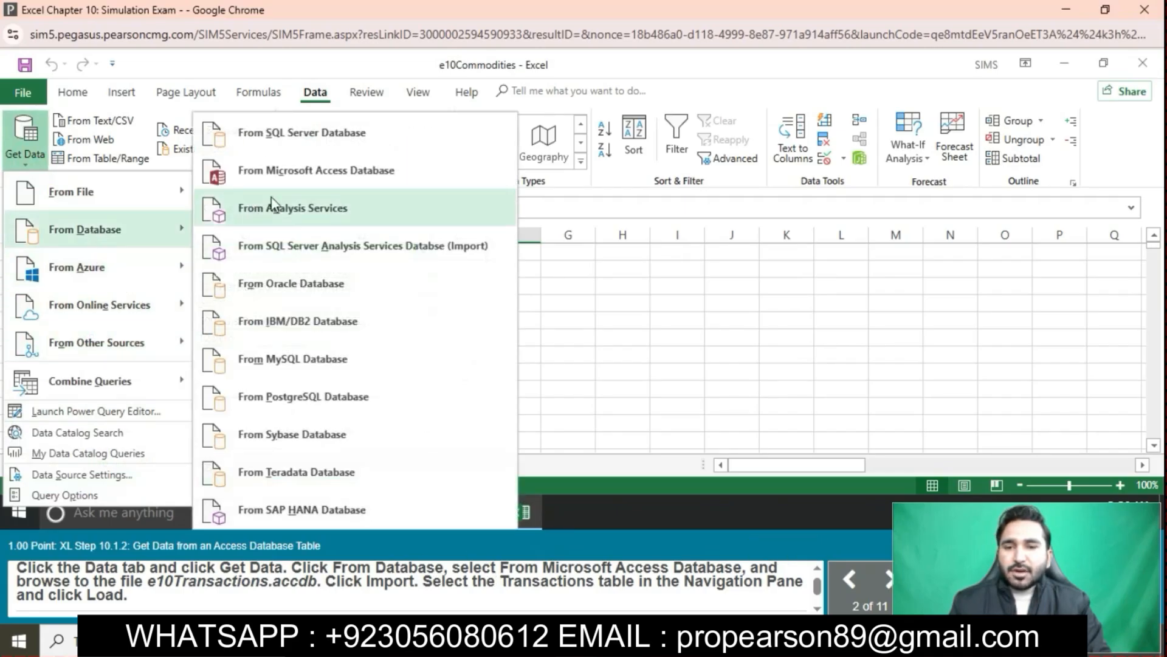
pyautogui.click(291, 174)
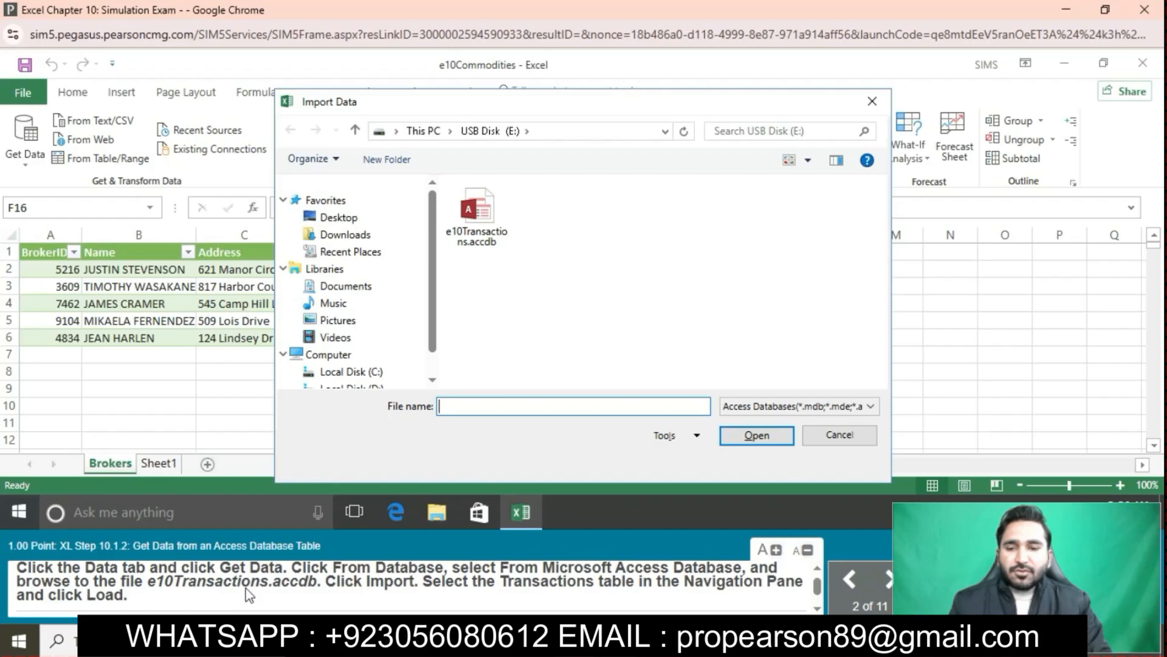
pyautogui.click(484, 210)
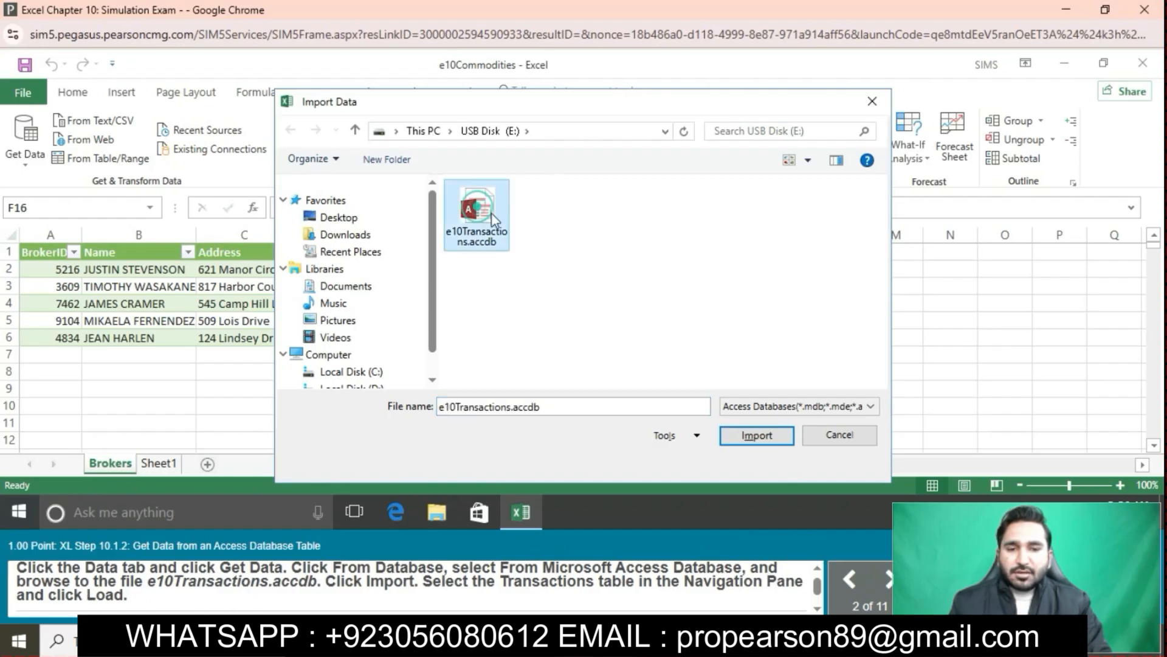
pyautogui.click(756, 435)
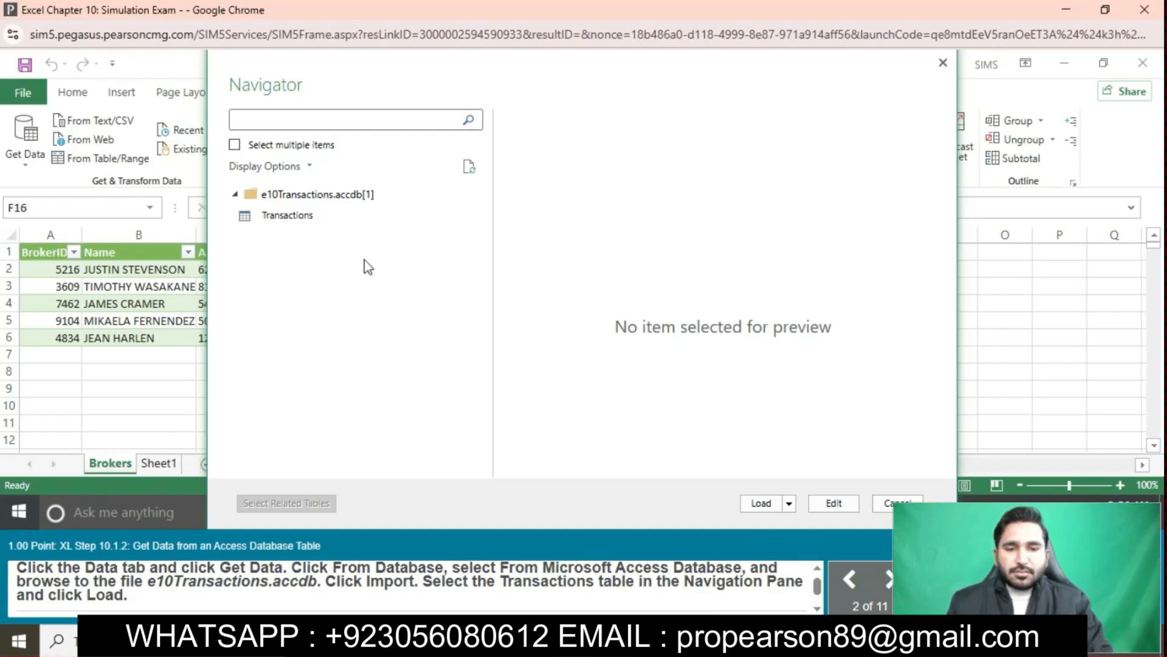
pyautogui.click(276, 212)
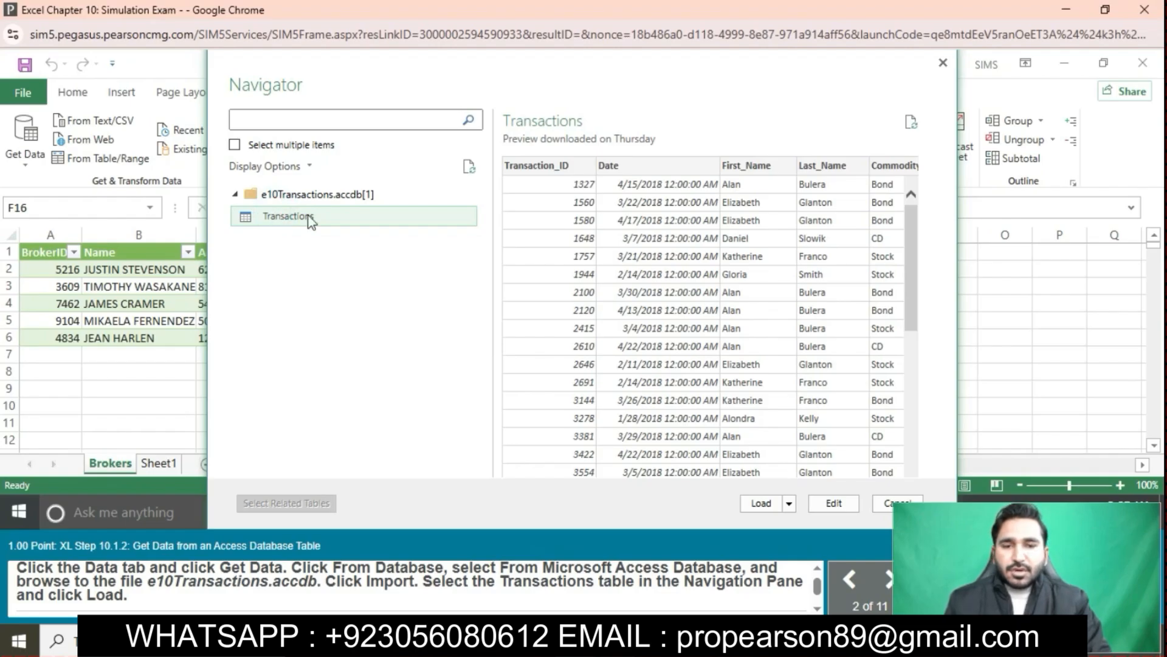
pyautogui.click(761, 503)
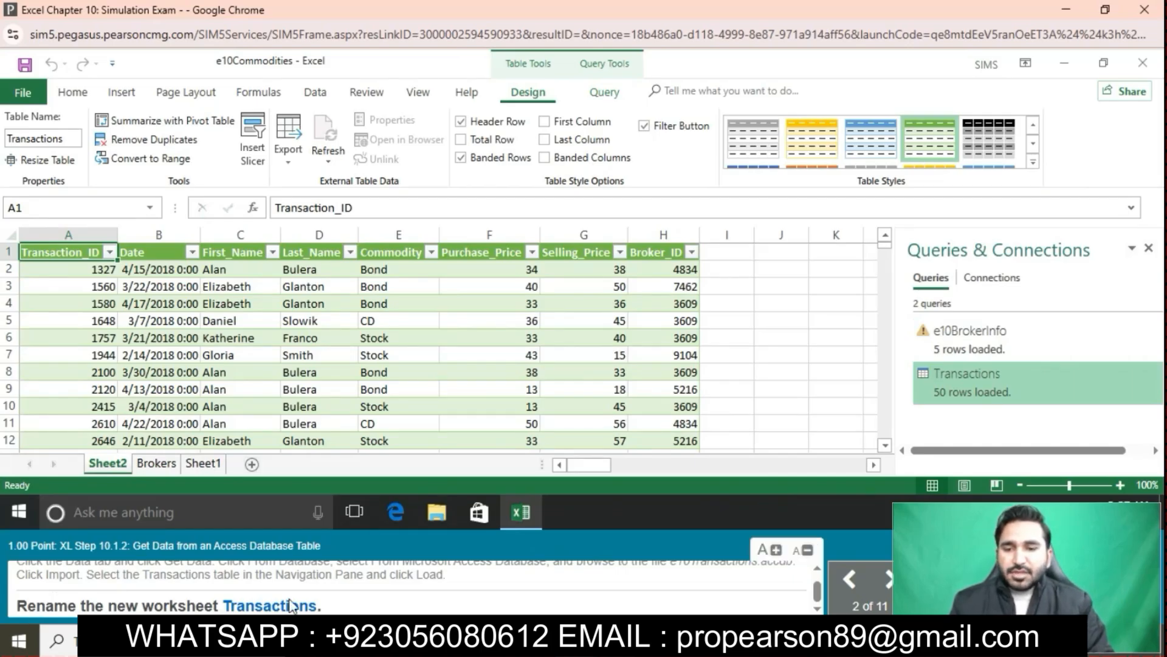
# Rename the new worksheet holding the imported database table as Transactions.
pyautogui.rightClick(115, 465)
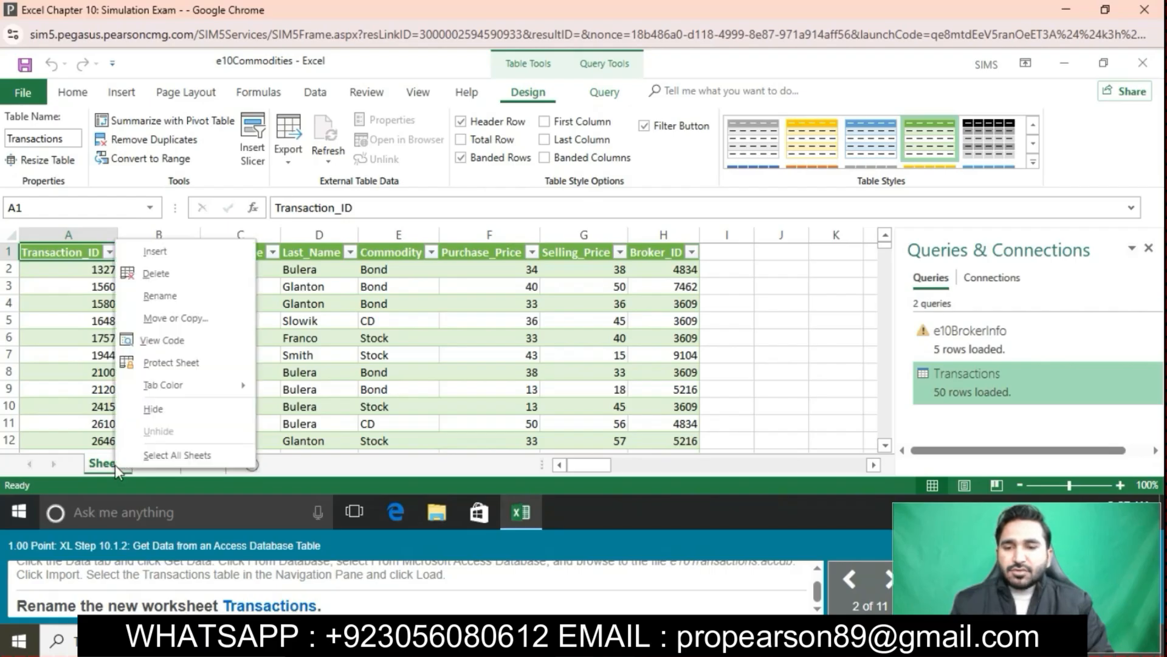
pyautogui.click(191, 296)
pyautogui.write('Trans')
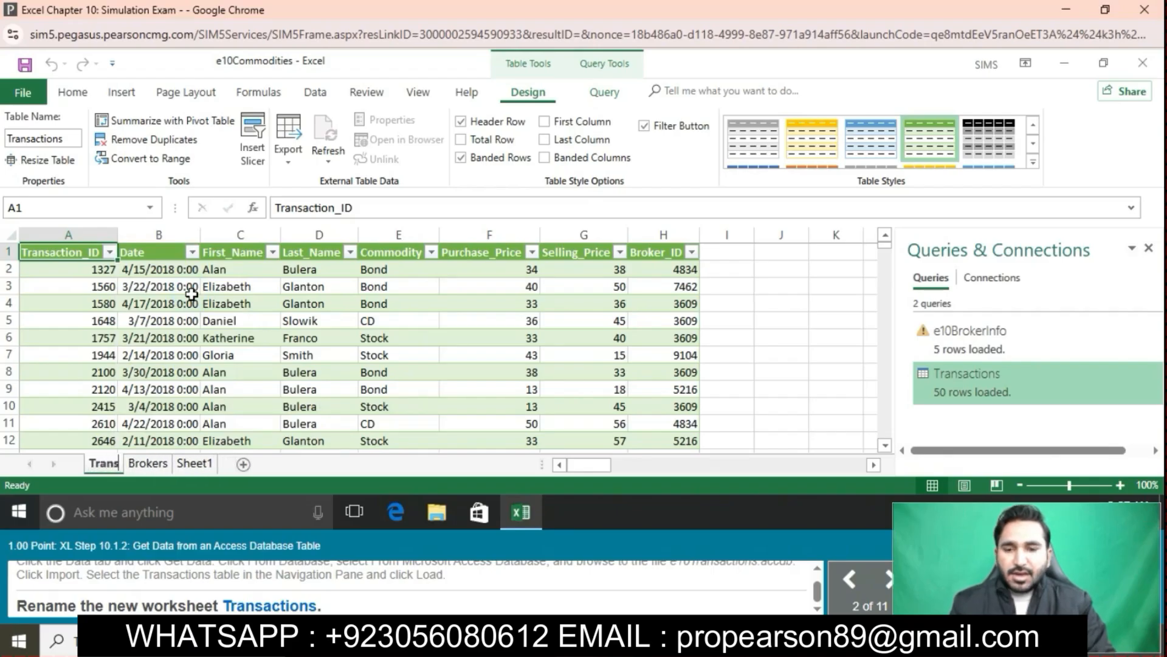
pyautogui.write('actions')
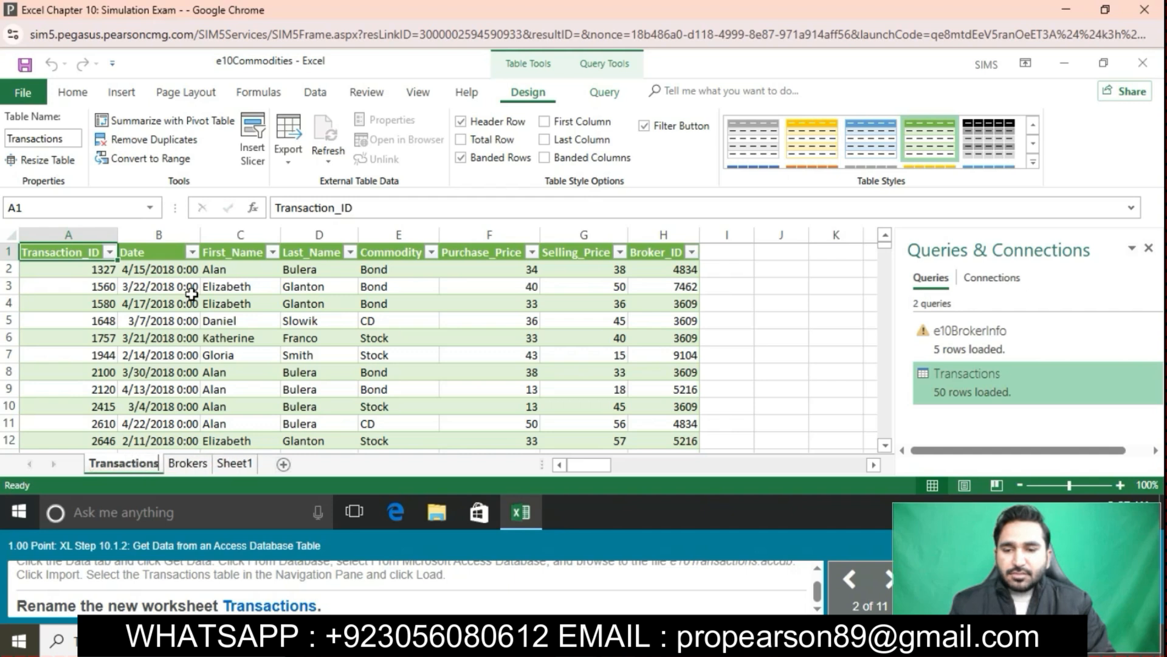
pyautogui.click(424, 366)
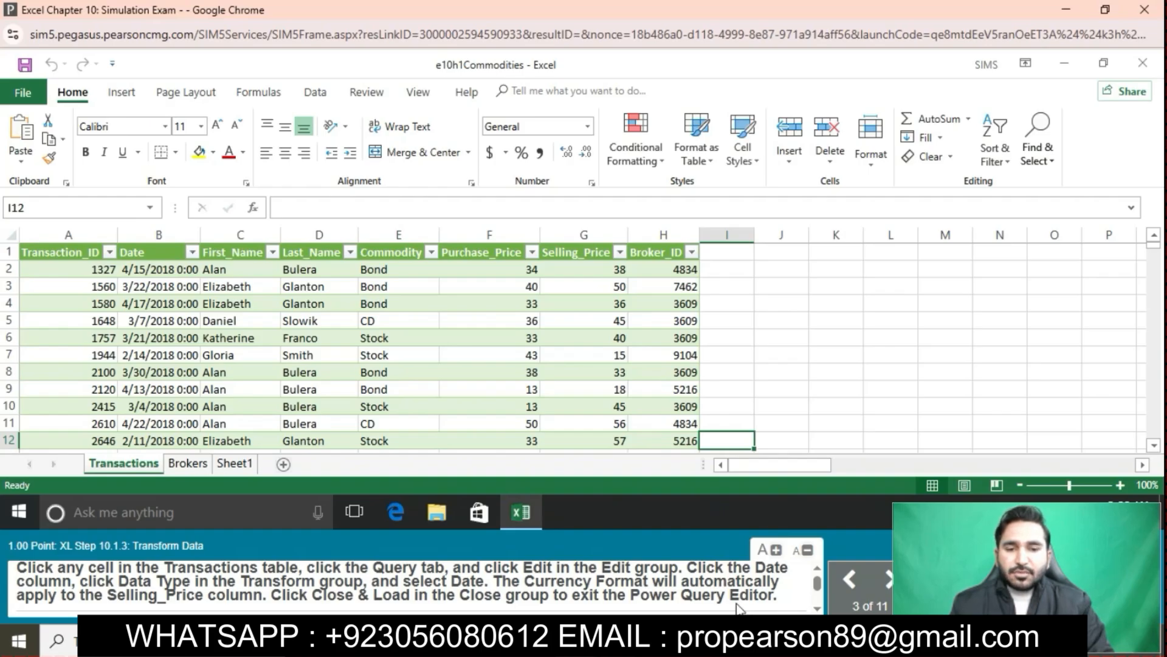
# Edit the Transactions query to change the Date column's data type to Date, and load the result back into the worksheet.
pyautogui.click(504, 332)
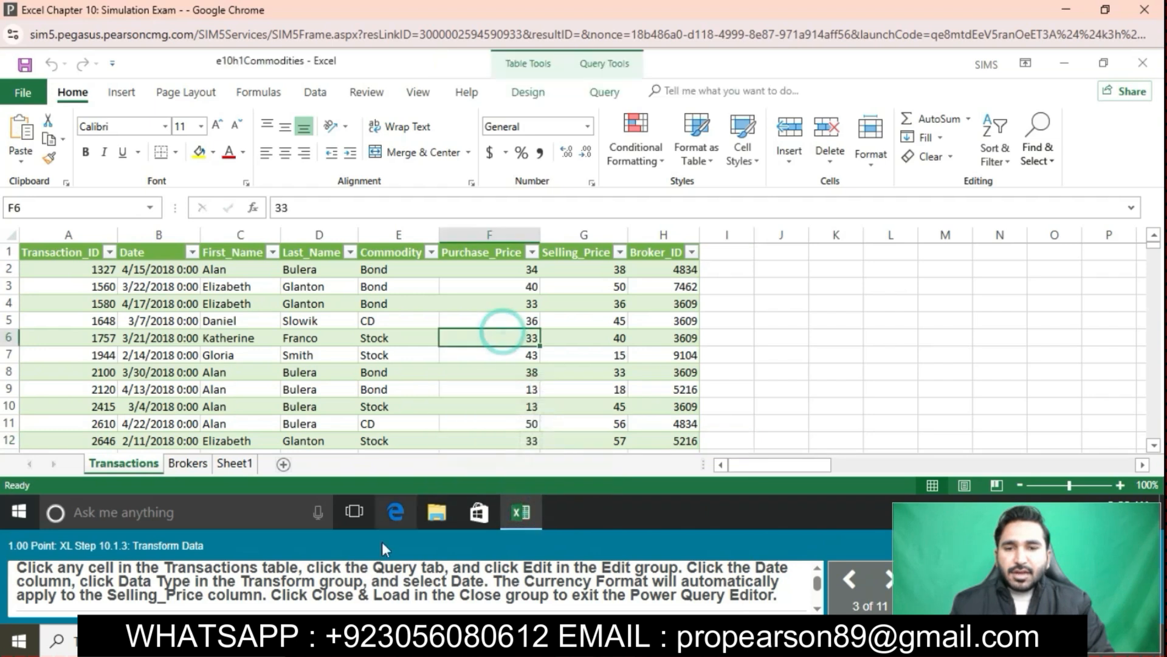
pyautogui.click(589, 92)
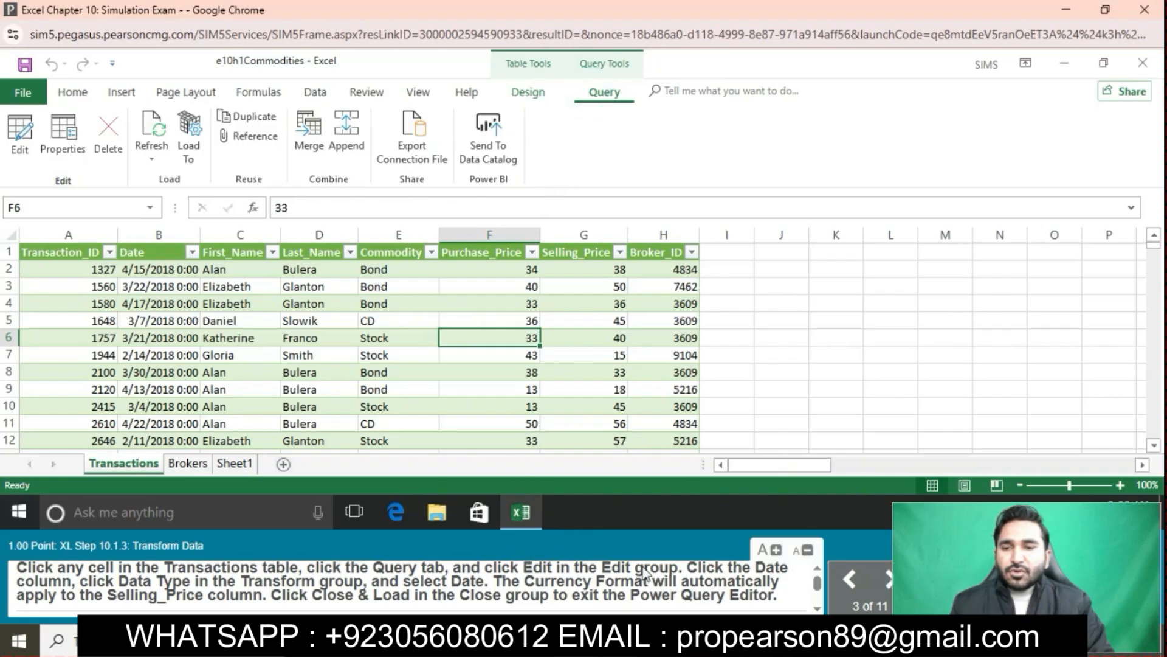
pyautogui.click(29, 140)
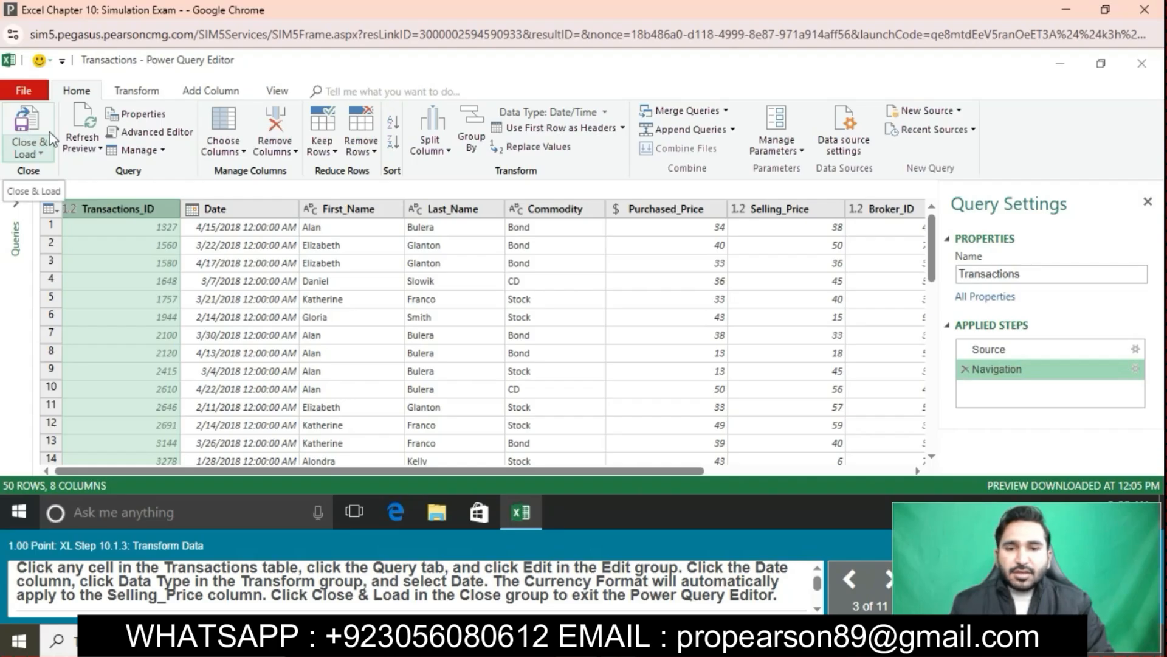
pyautogui.click(235, 209)
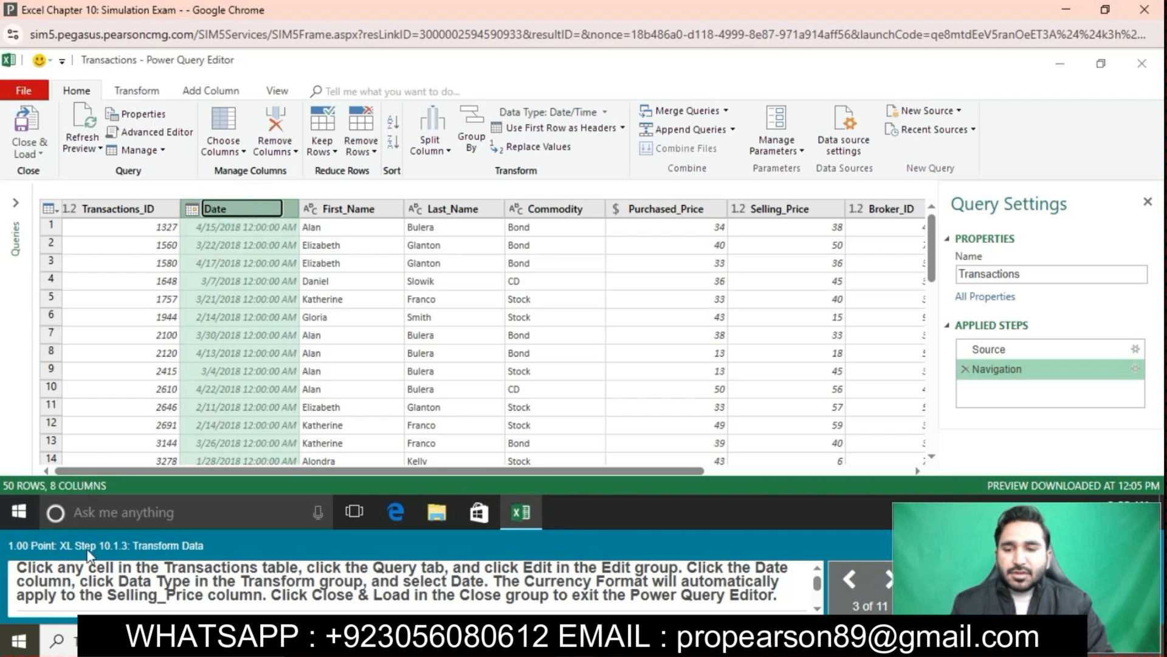
pyautogui.click(607, 113)
pyautogui.click(564, 246)
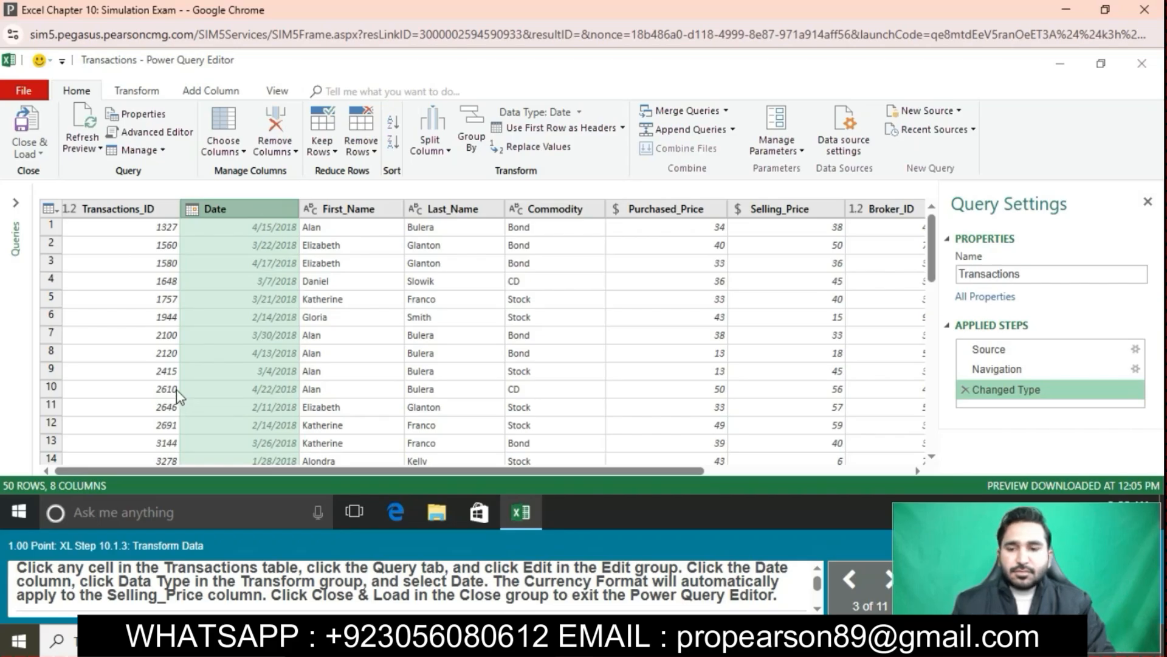
pyautogui.click(35, 149)
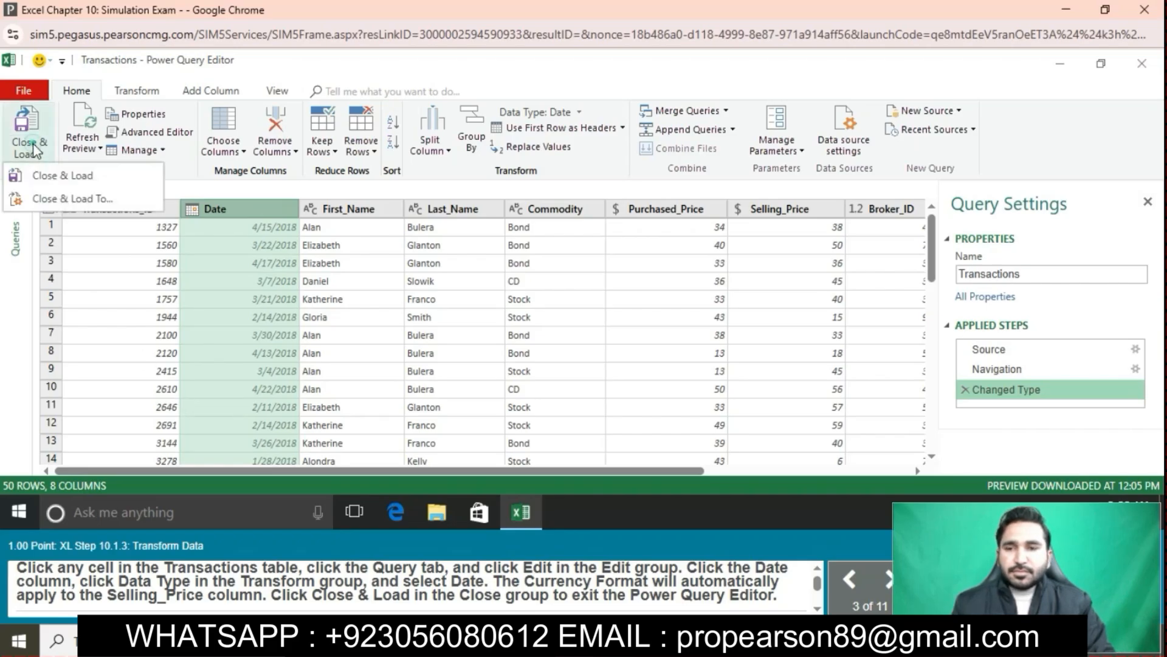
pyautogui.click(44, 176)
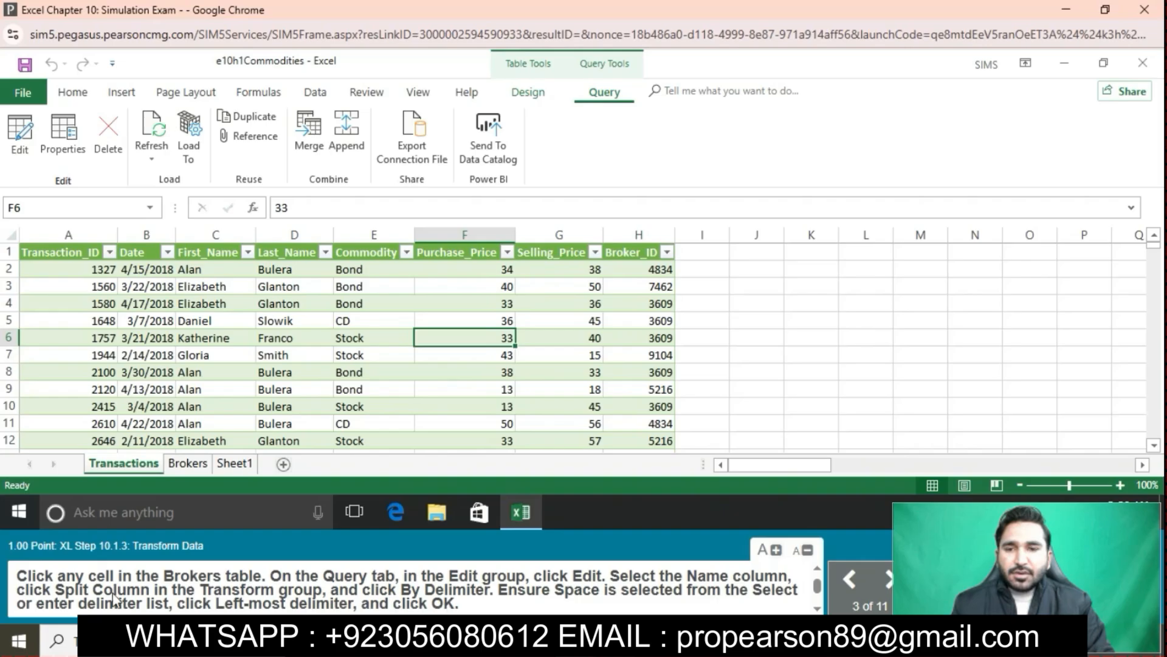
# Edit the Brokers table's query and split the Name column by the left-most Space delimiter.
pyautogui.click(187, 463)
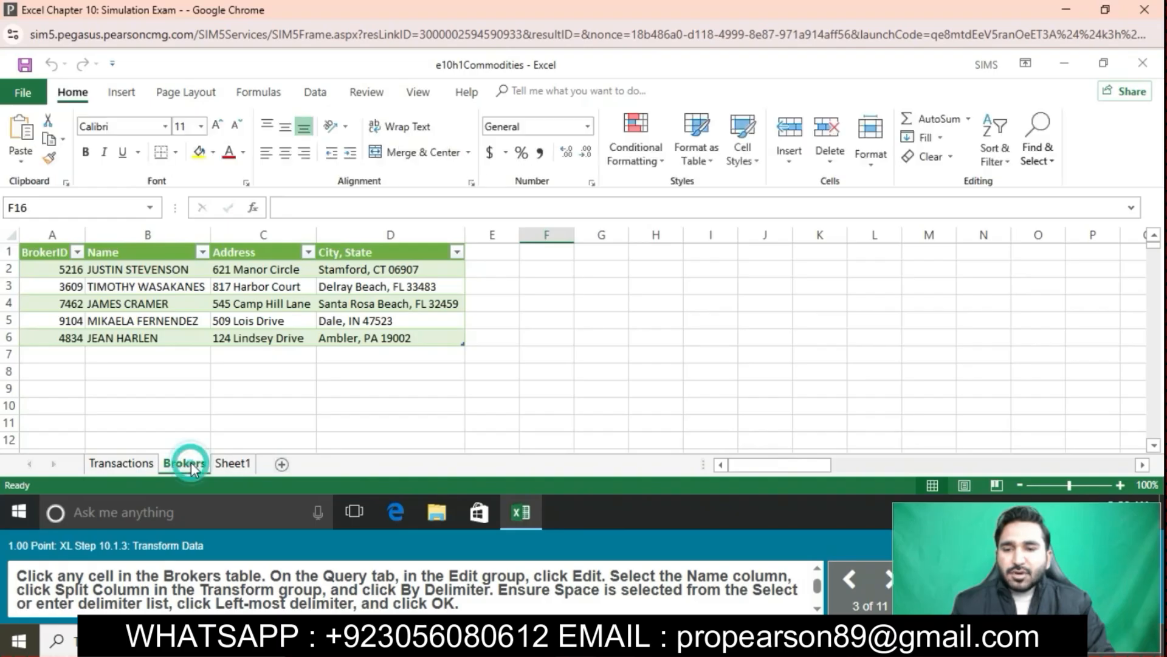
pyautogui.click(155, 305)
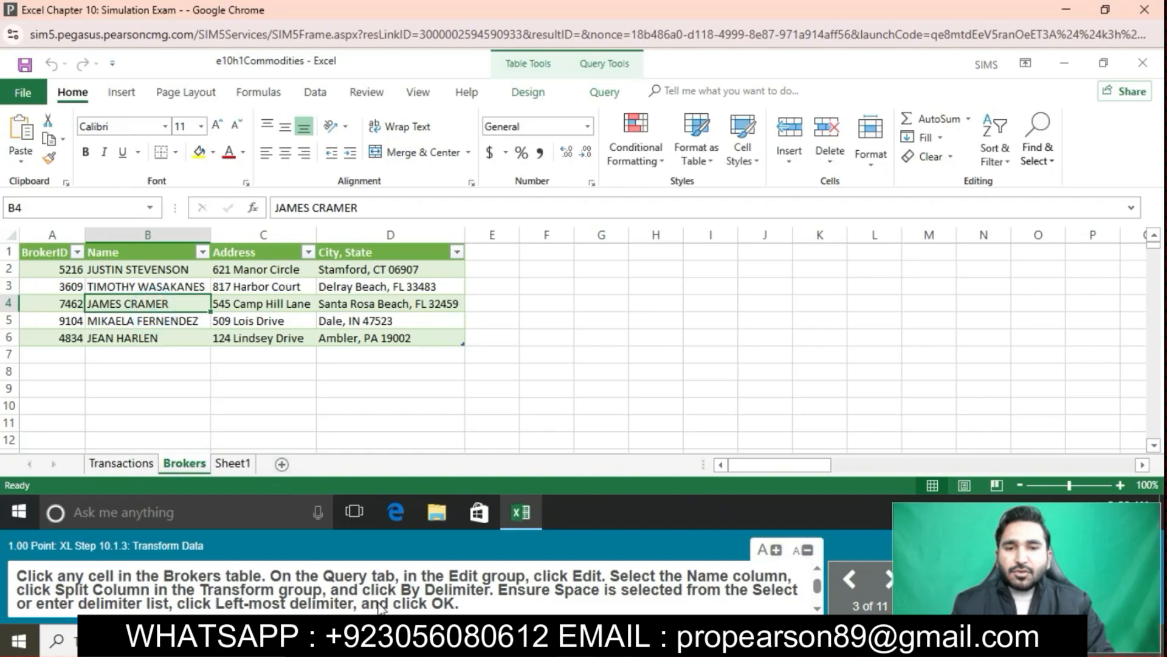
pyautogui.click(606, 97)
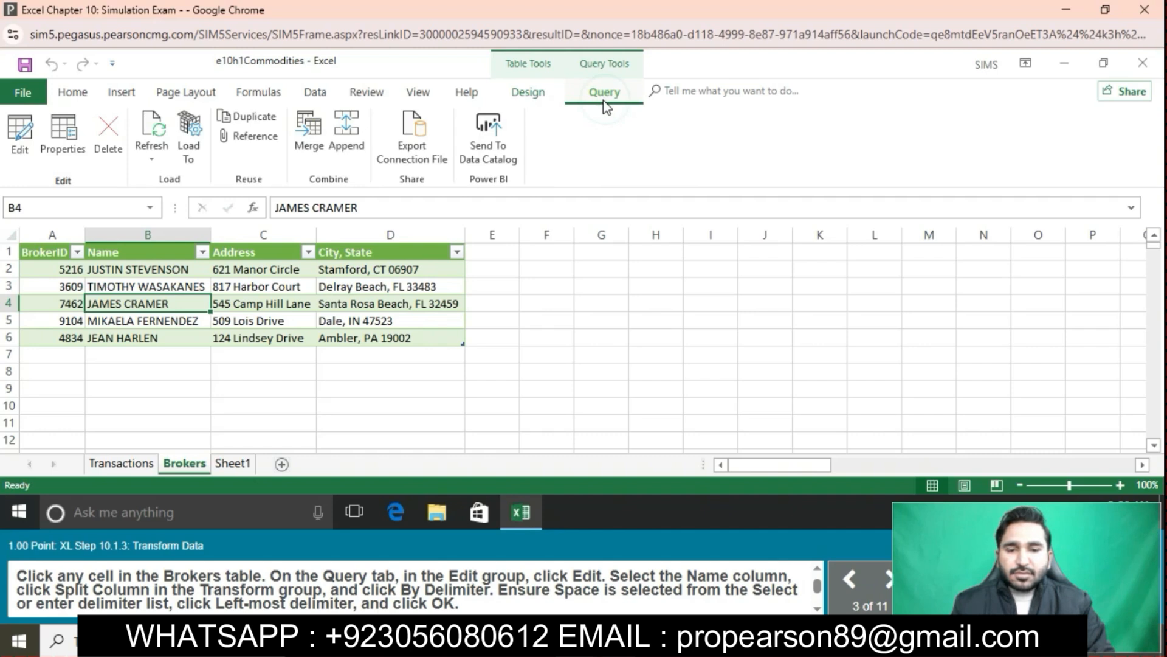
pyautogui.click(25, 131)
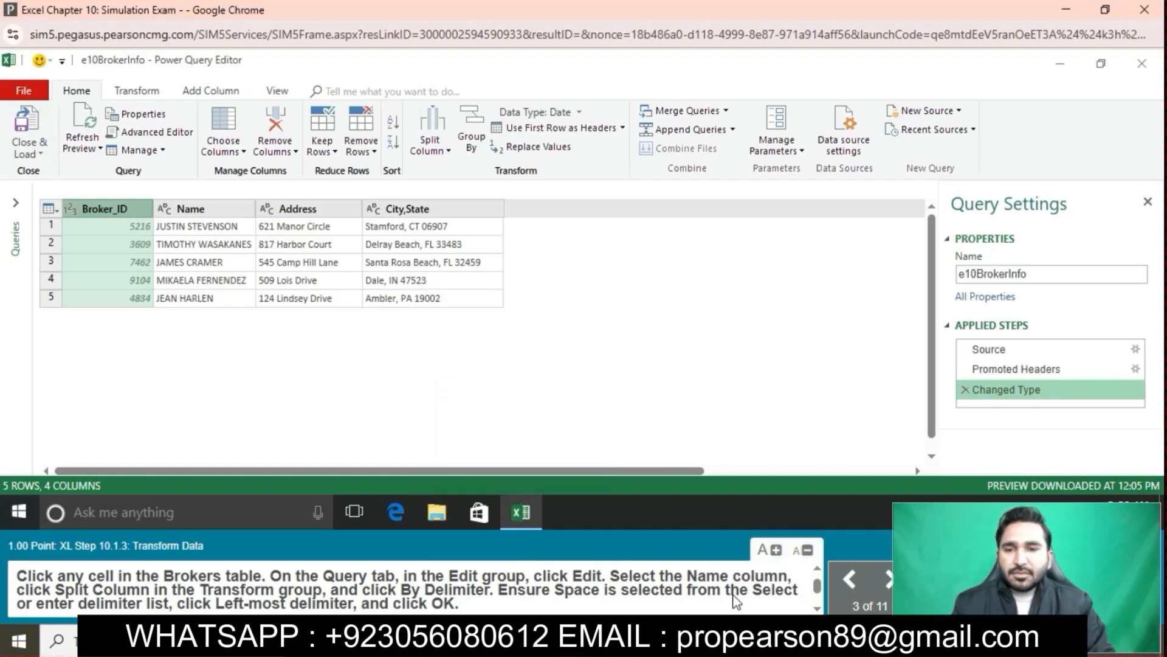
pyautogui.click(214, 209)
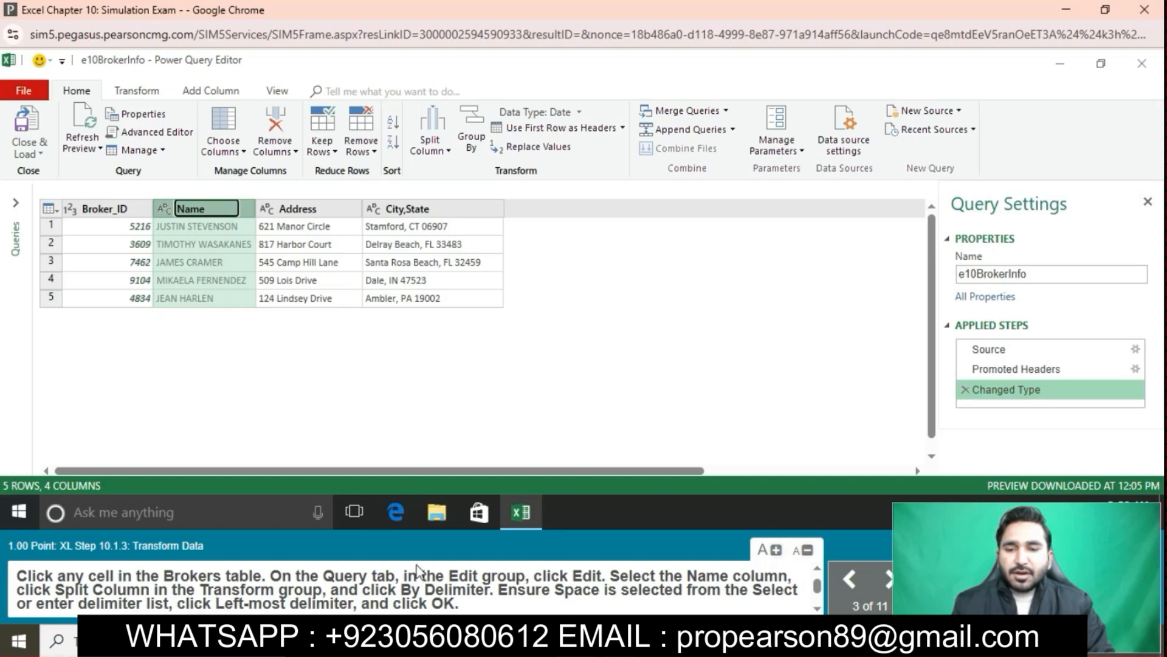
pyautogui.click(450, 152)
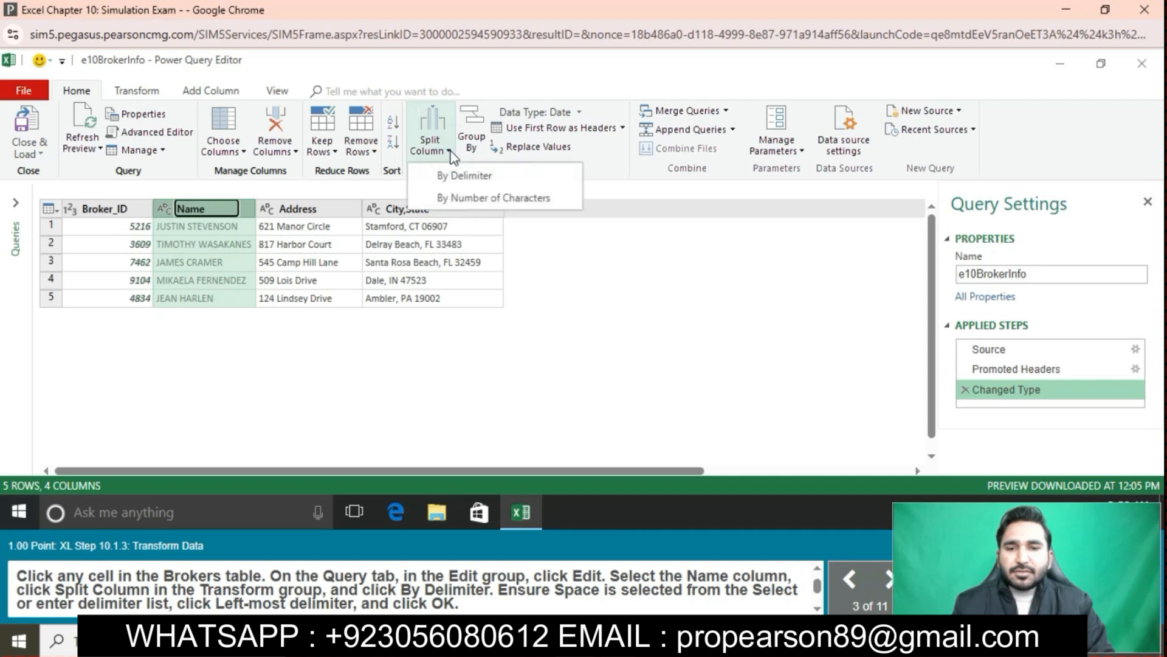
pyautogui.click(460, 178)
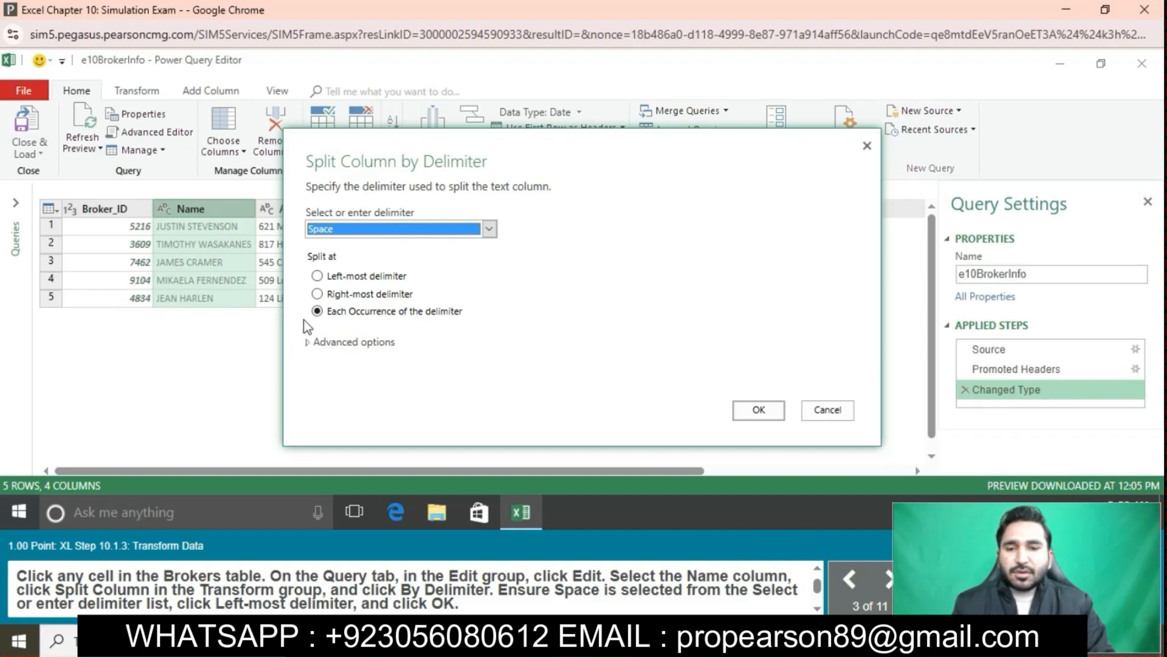
pyautogui.click(318, 276)
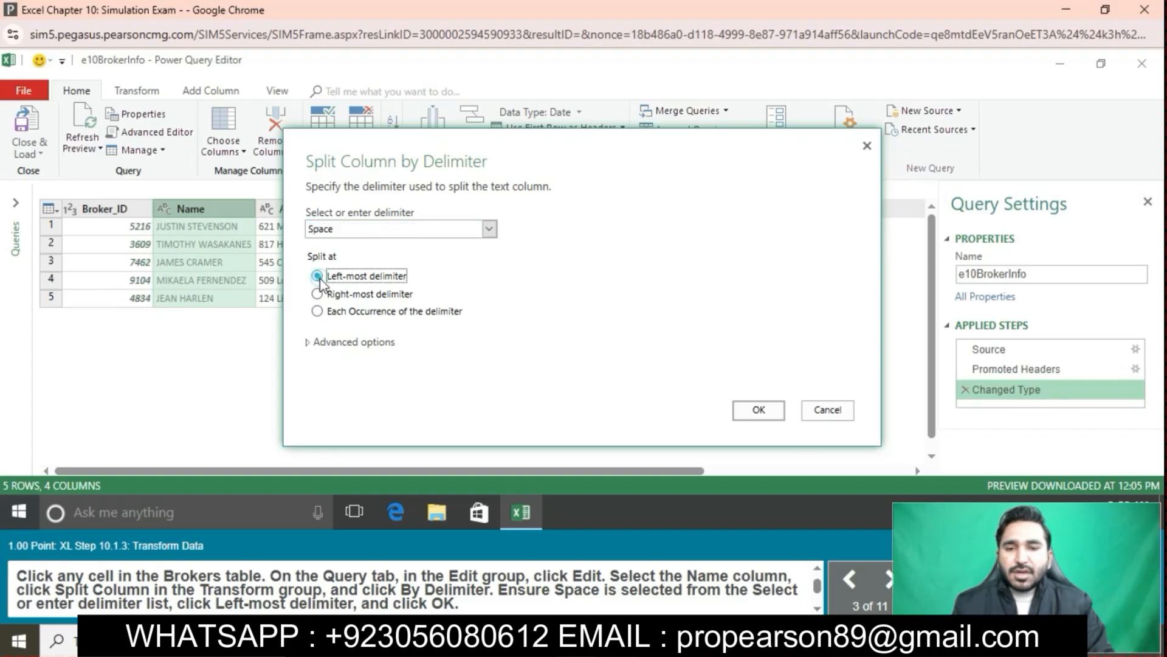
pyautogui.click(765, 411)
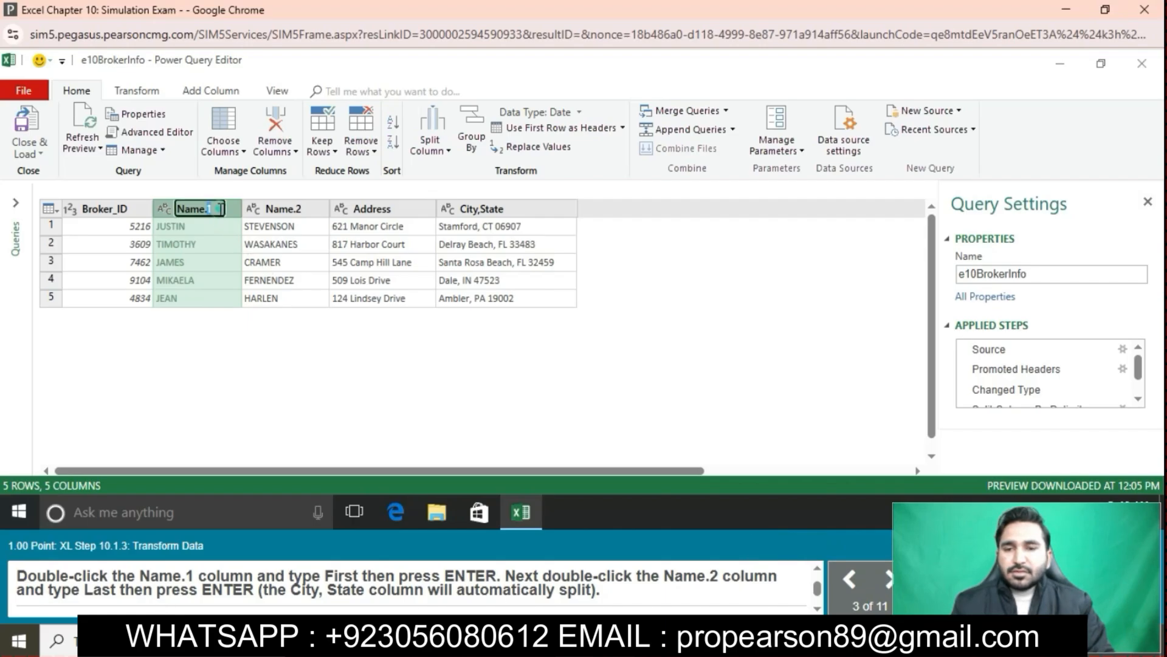
# Rename the Name.1 column as First and the Name.2 column as Last.
pyautogui.doubleClick(219, 209)
pyautogui.press('BackSpace')
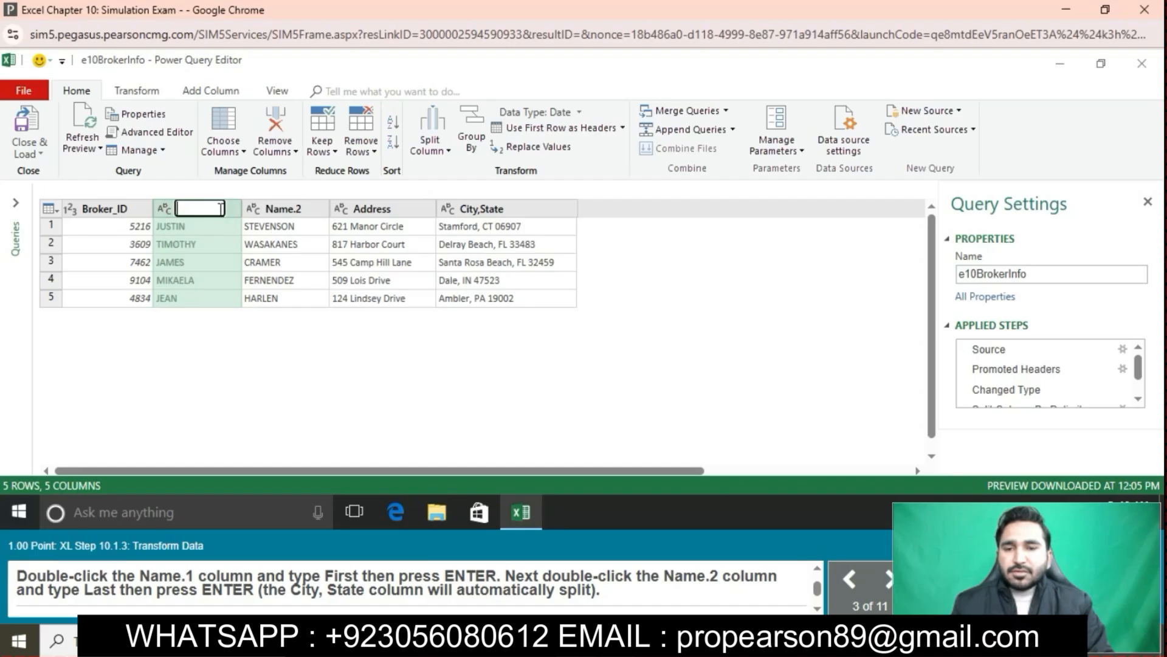
pyautogui.write('First')
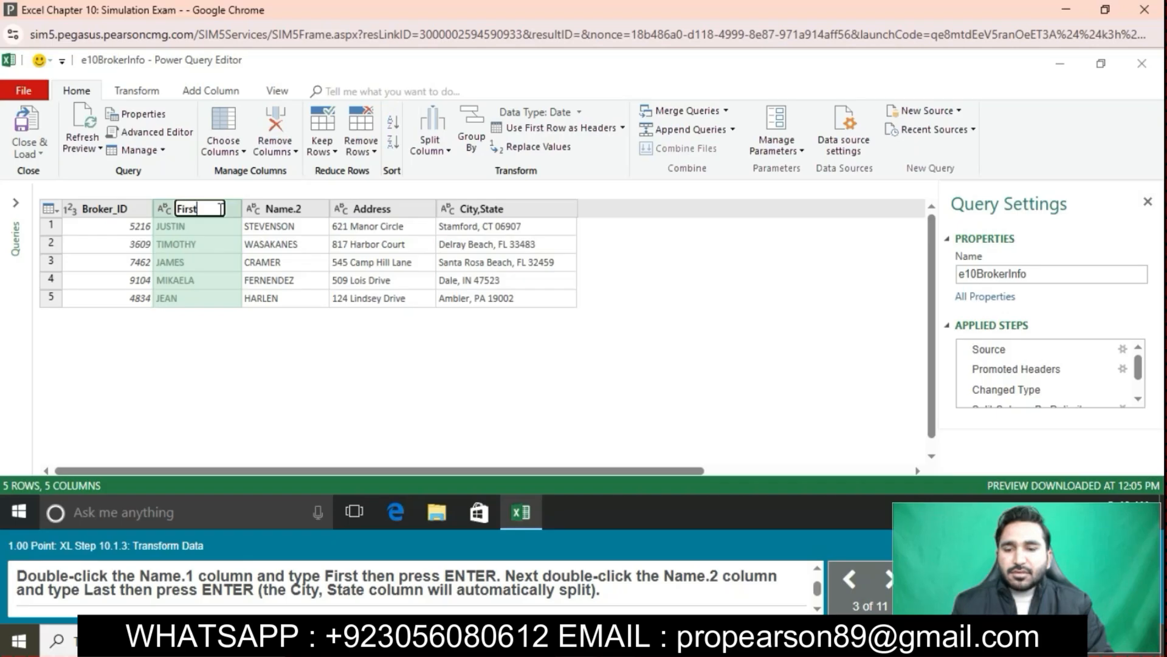
pyautogui.press('Return')
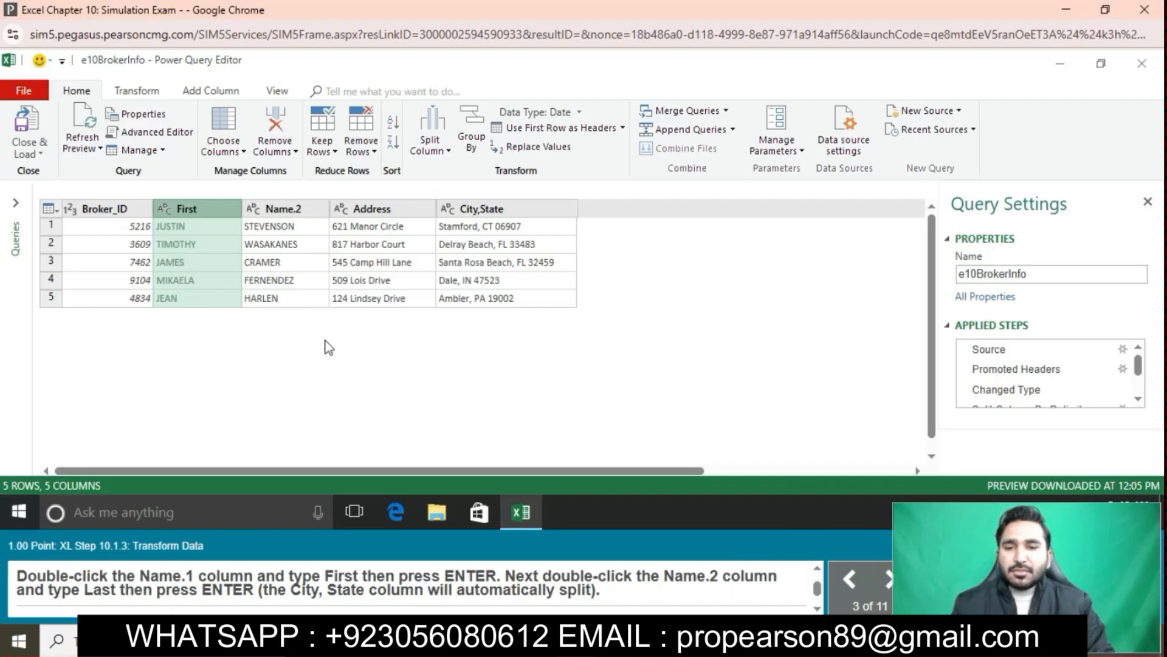
pyautogui.doubleClick(307, 209)
pyautogui.press('BackSpace')
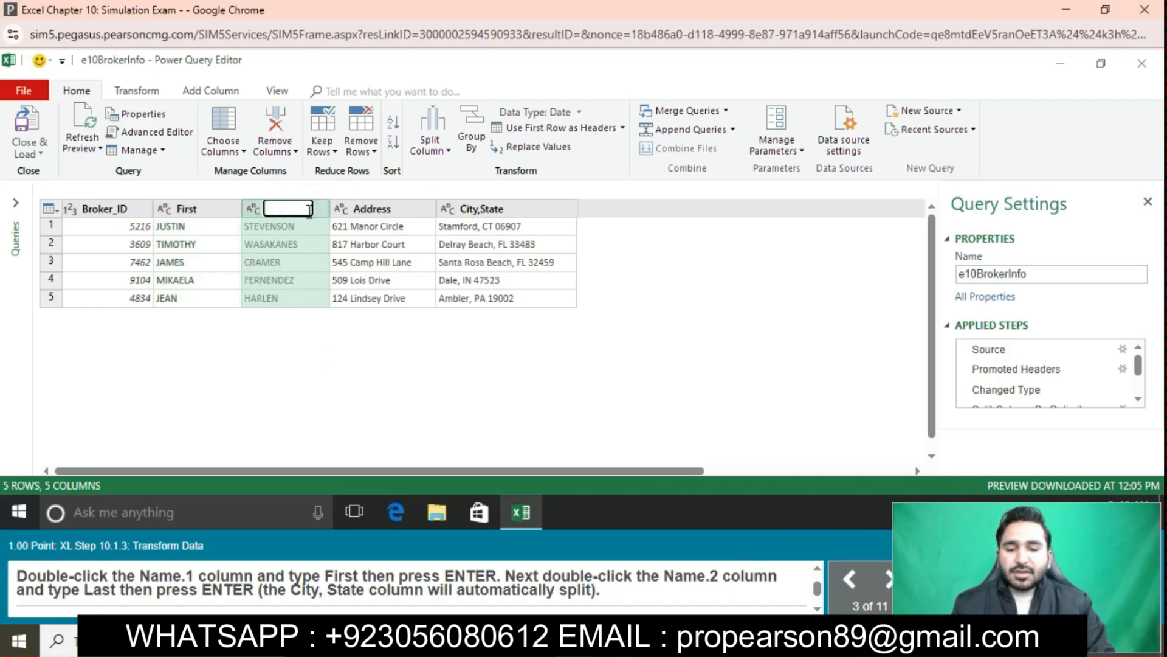
pyautogui.write('Last')
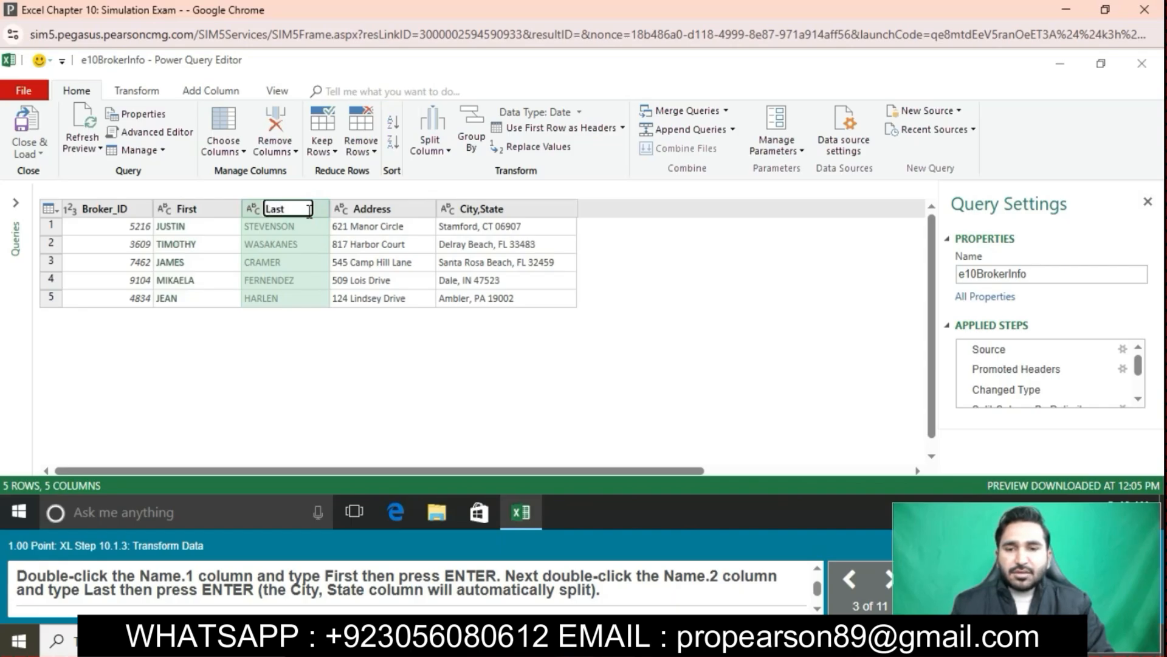
pyautogui.press('Return')
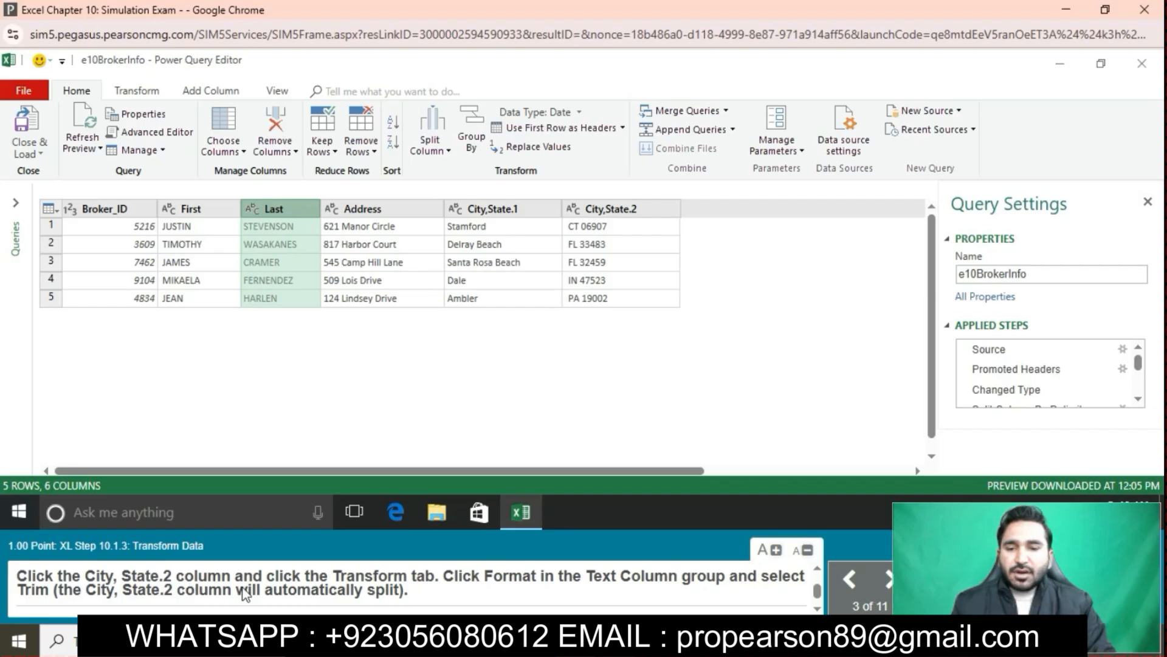
# Apply the Trim text format to the City,State.2 column.
pyautogui.click(608, 209)
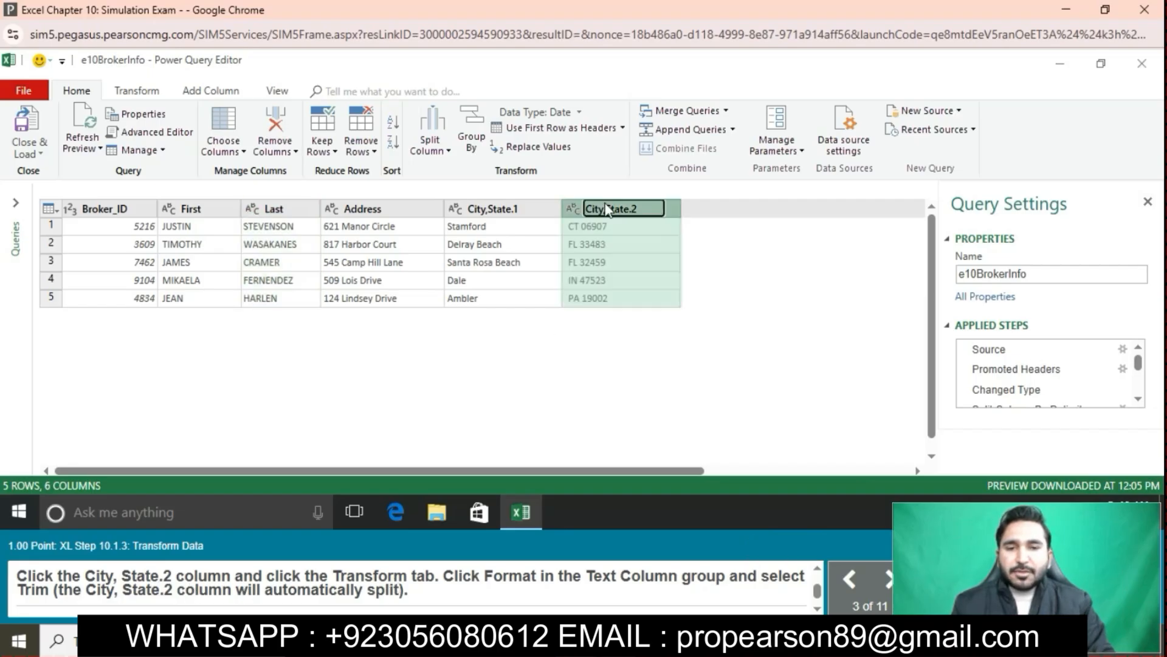
pyautogui.click(161, 91)
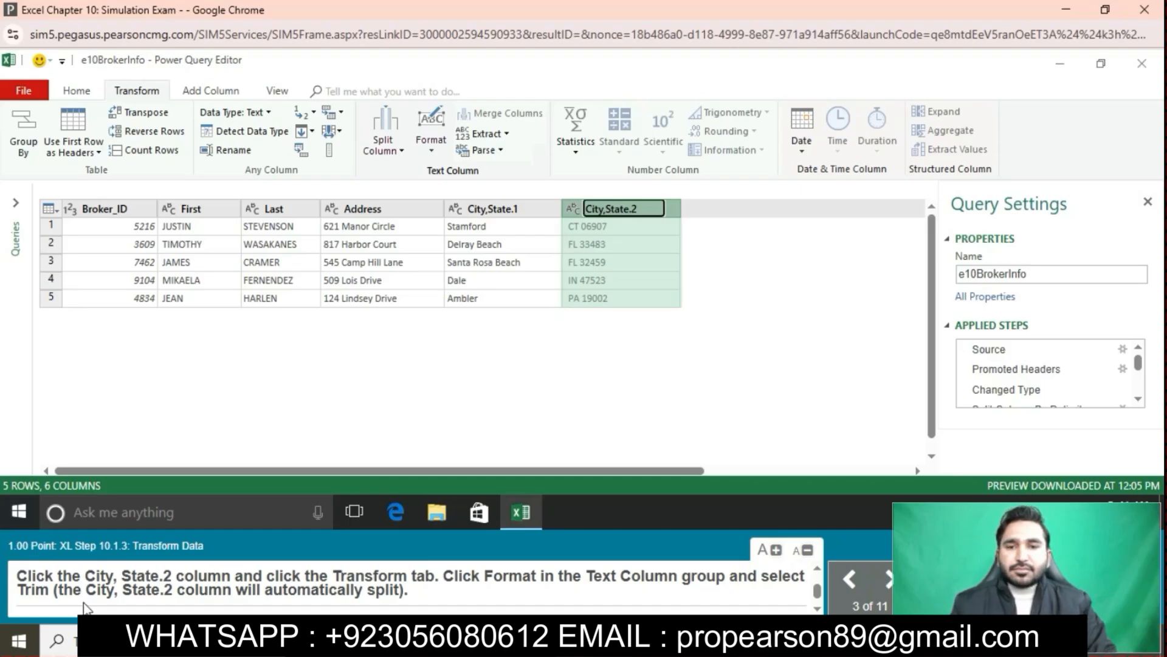
pyautogui.click(440, 150)
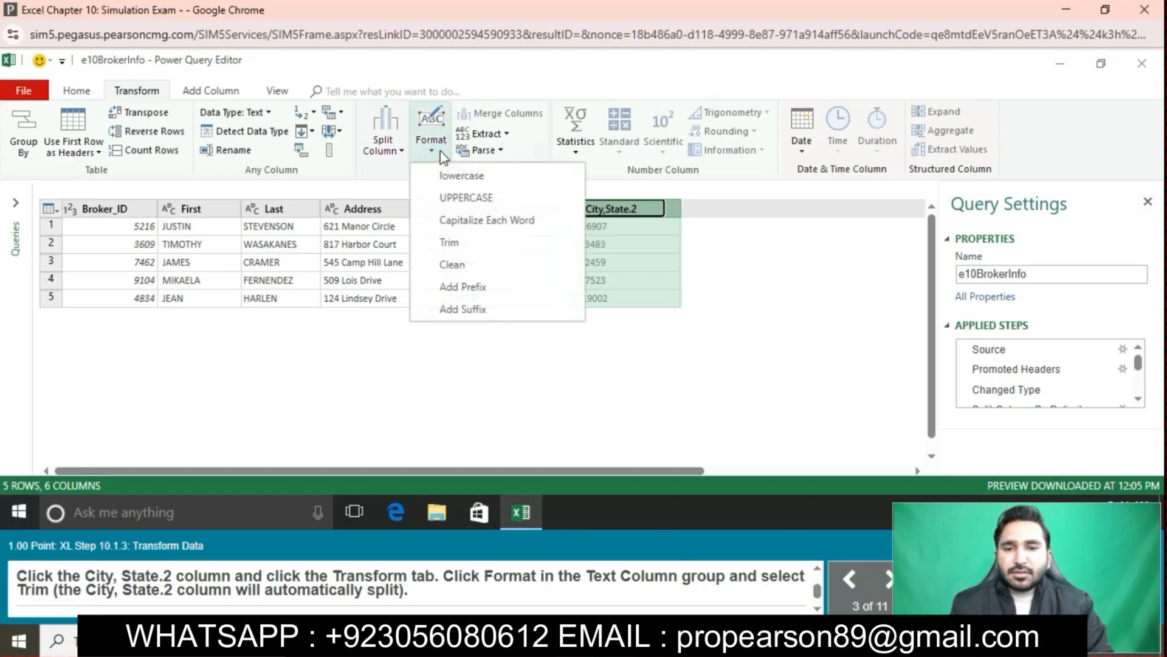
pyautogui.click(447, 243)
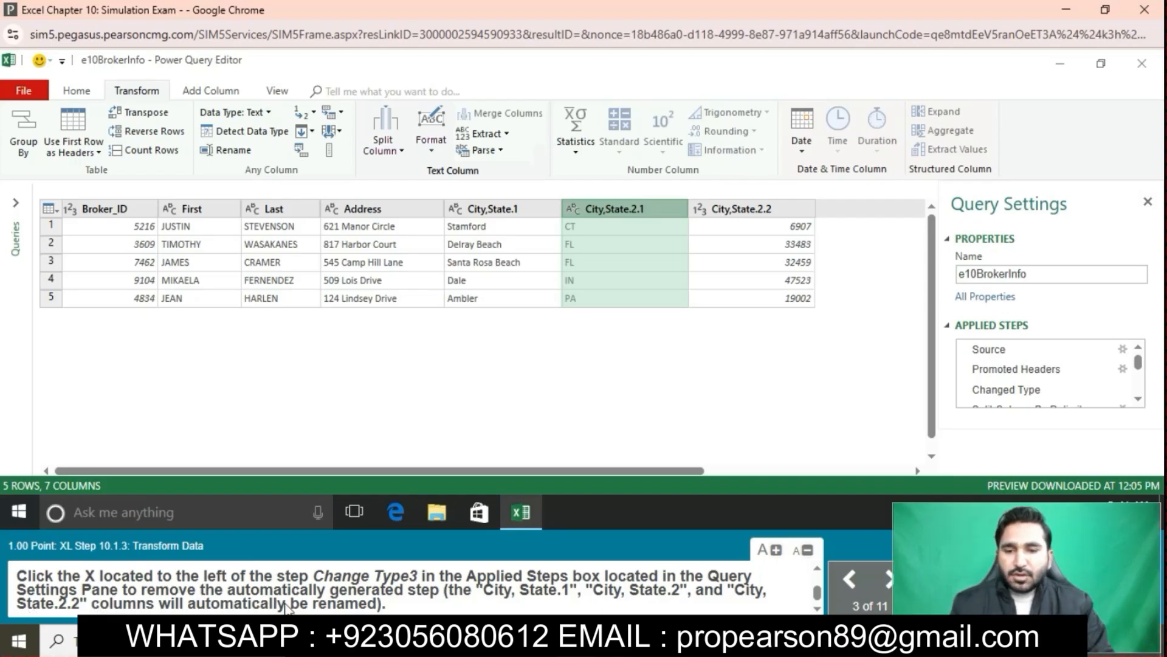
# Remove the Changed Type3 applied step from the broker query and load the transformed data back into the worksheet.
pyautogui.scroll(-2, 985, 386)
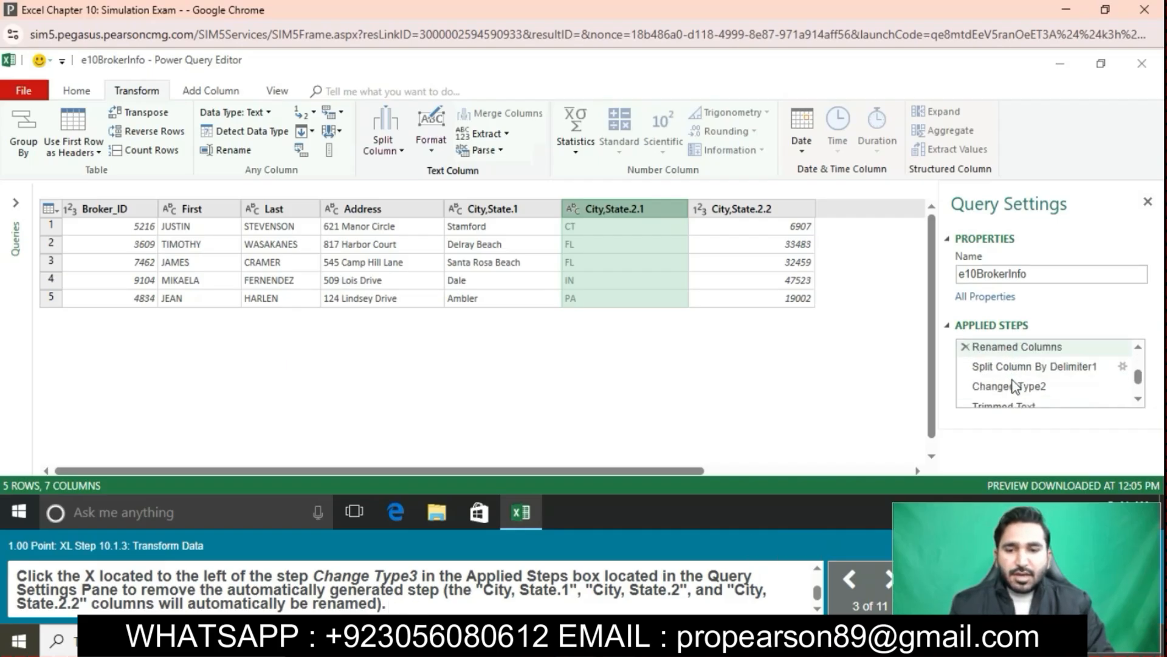
pyautogui.scroll(-2, 1013, 385)
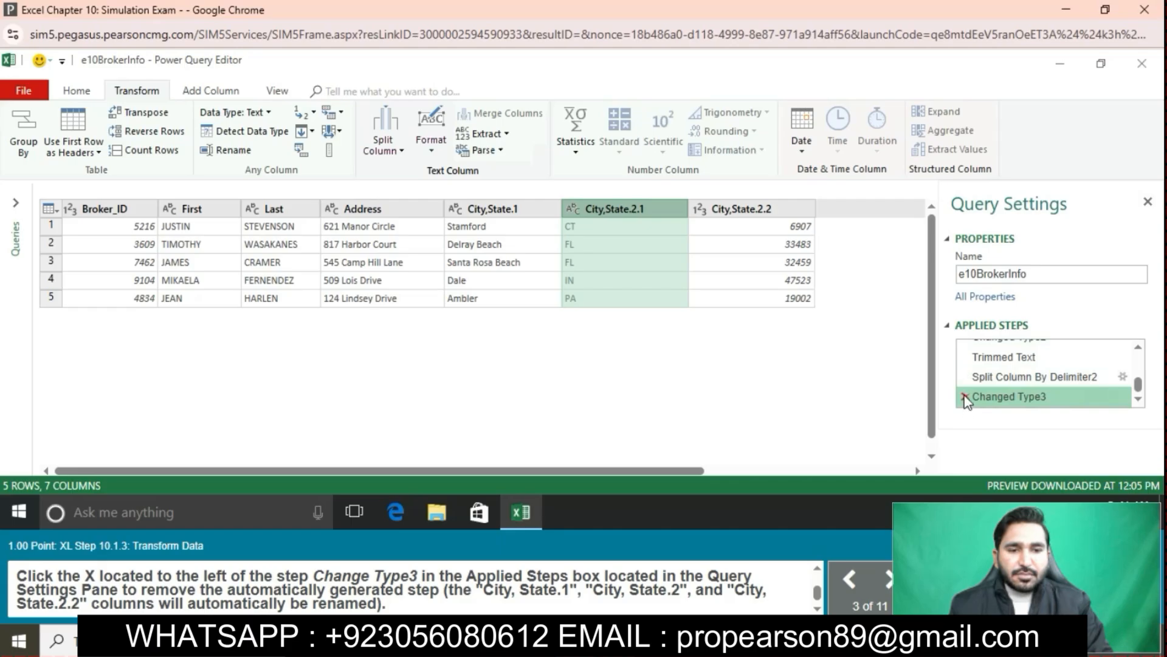
pyautogui.click(965, 397)
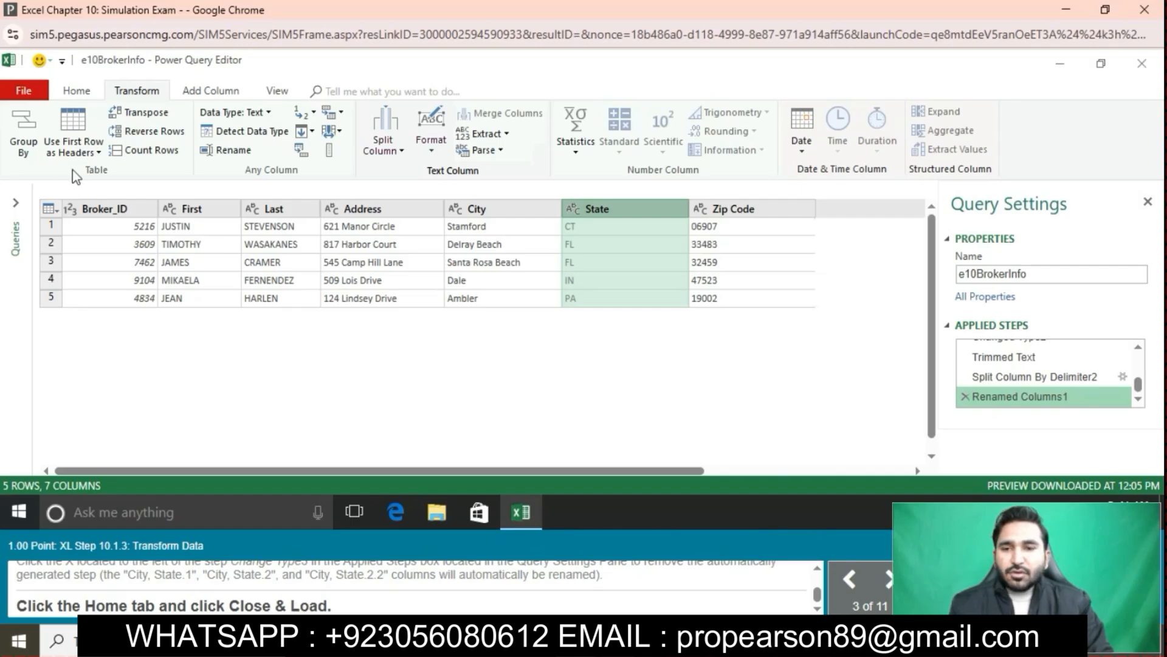
pyautogui.click(73, 99)
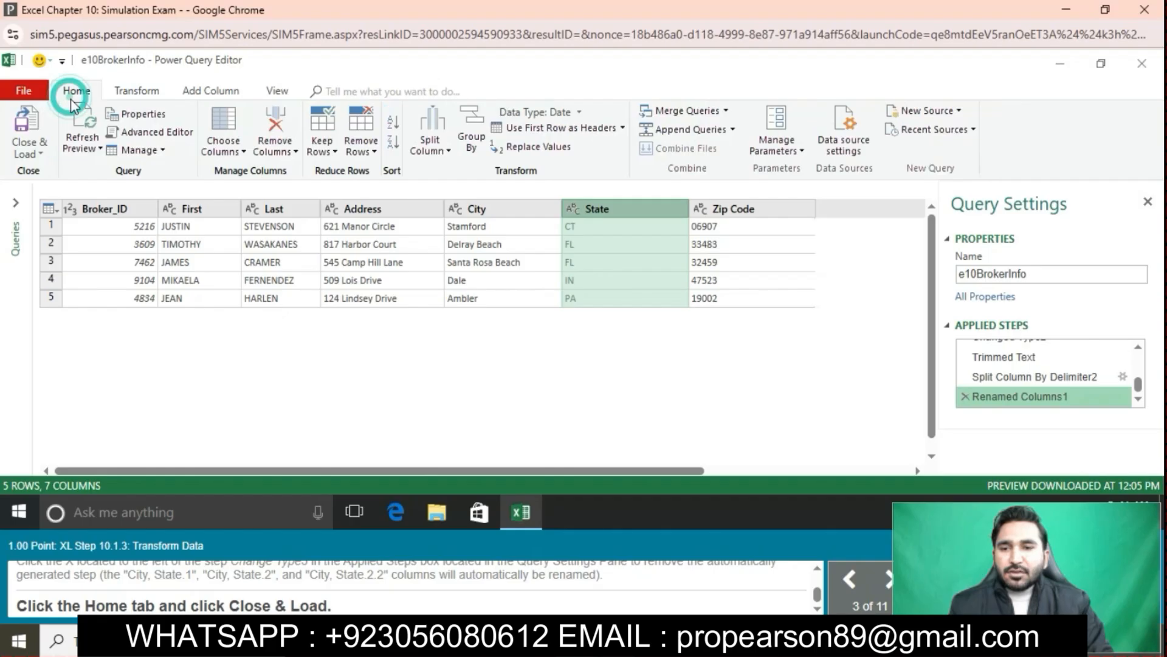
pyautogui.click(34, 155)
pyautogui.click(44, 176)
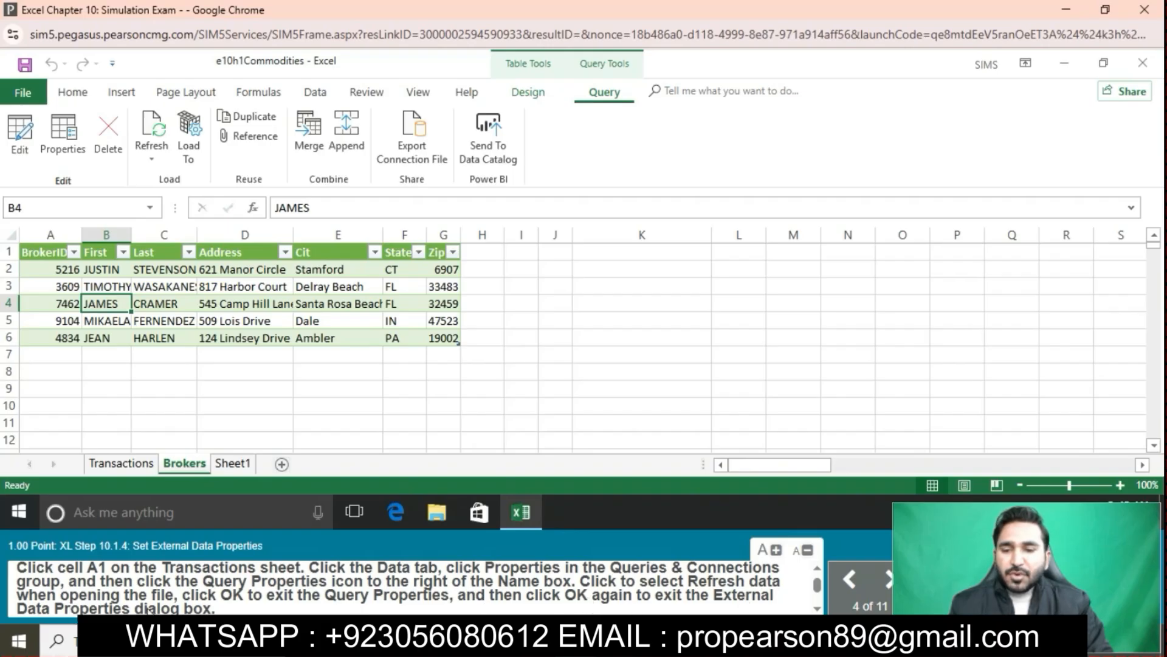
# From cell A1 of the Transactions sheet, set the query to refresh data when opening the file, and refresh all connections.
pyautogui.click(123, 463)
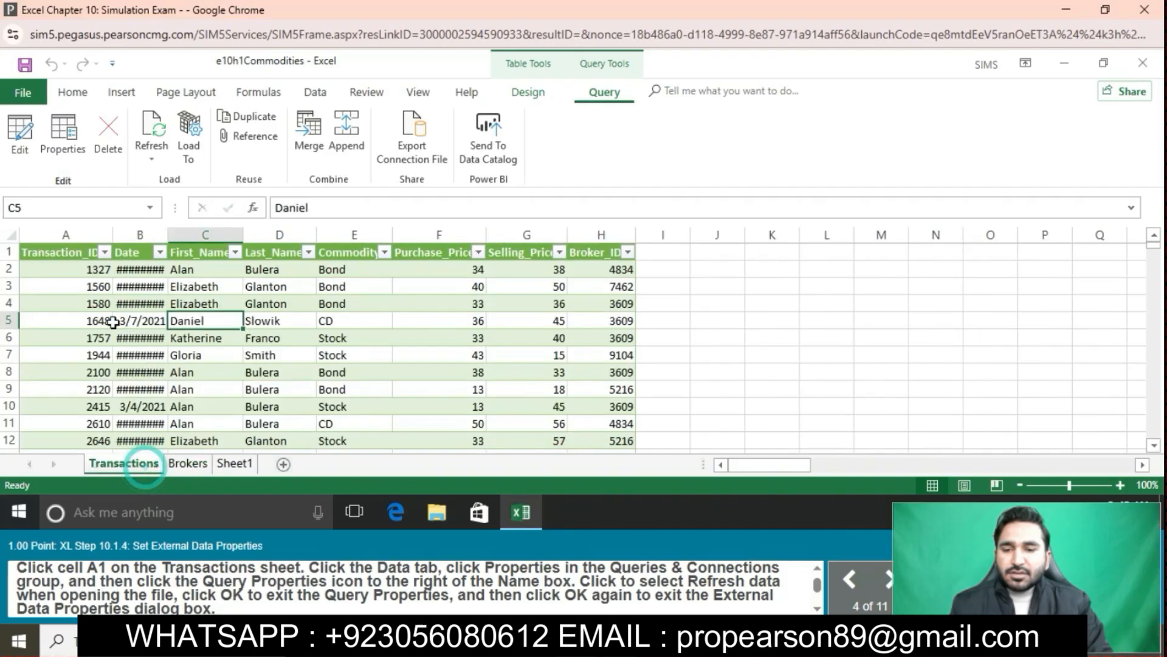
pyautogui.click(74, 256)
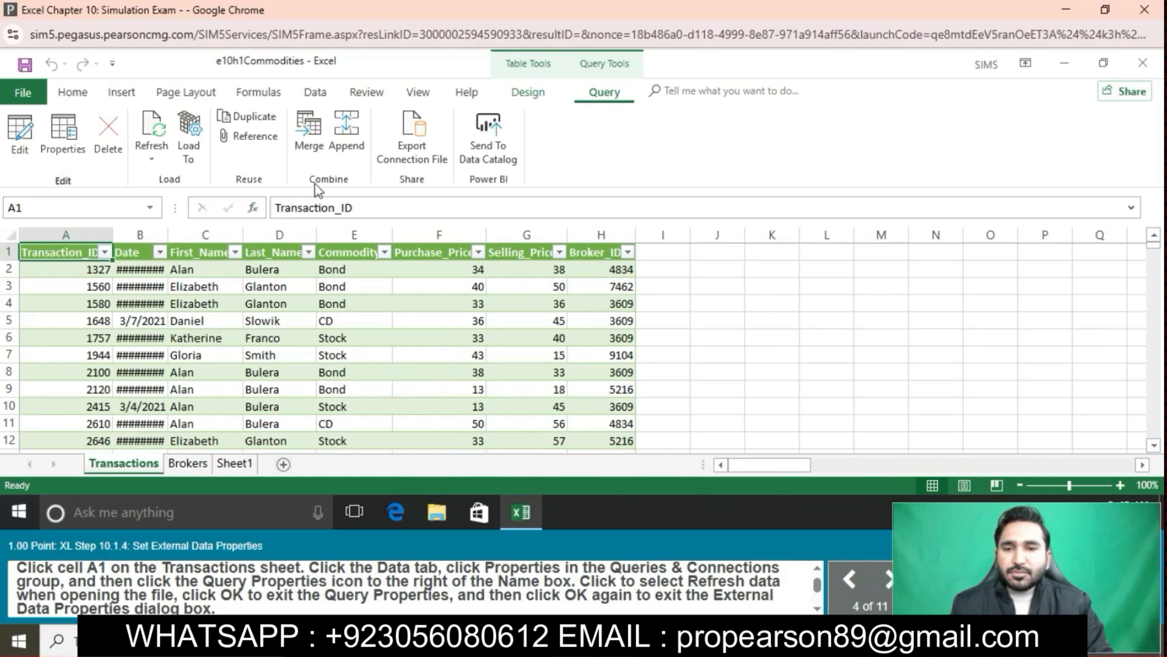
pyautogui.click(315, 92)
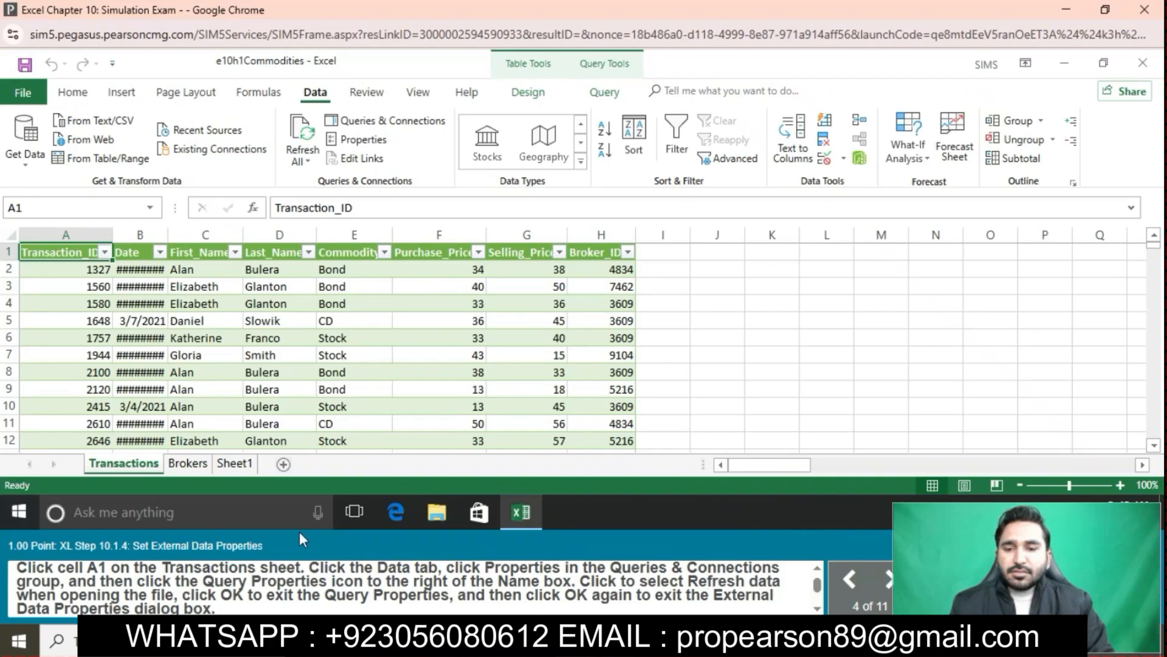
pyautogui.click(372, 139)
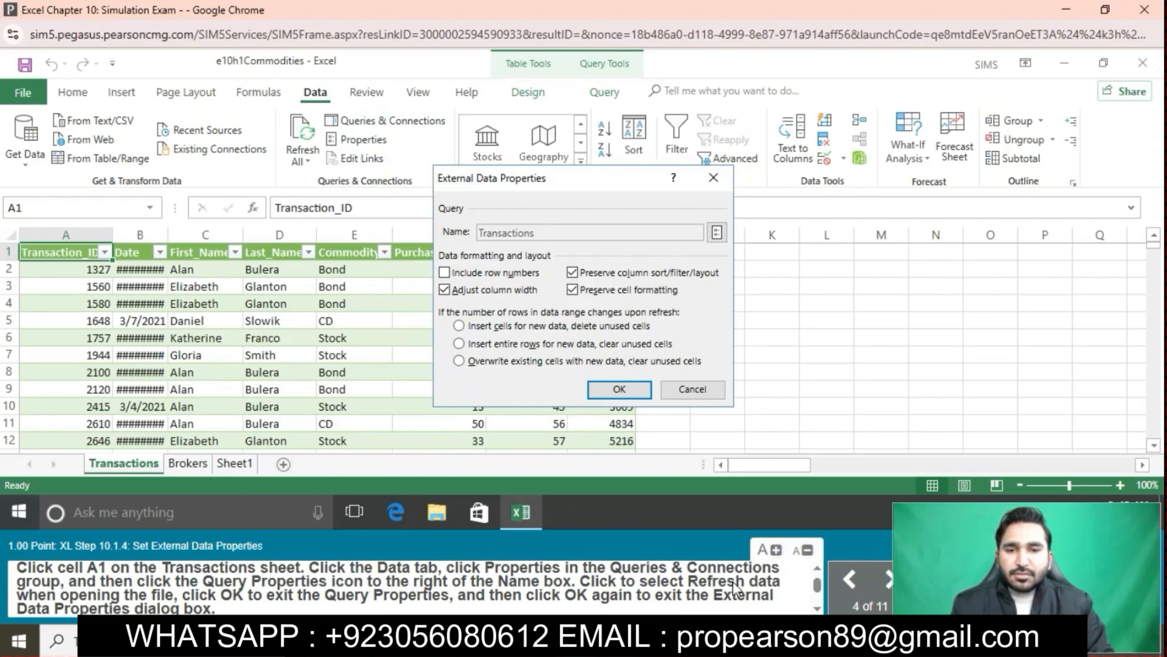
pyautogui.click(716, 232)
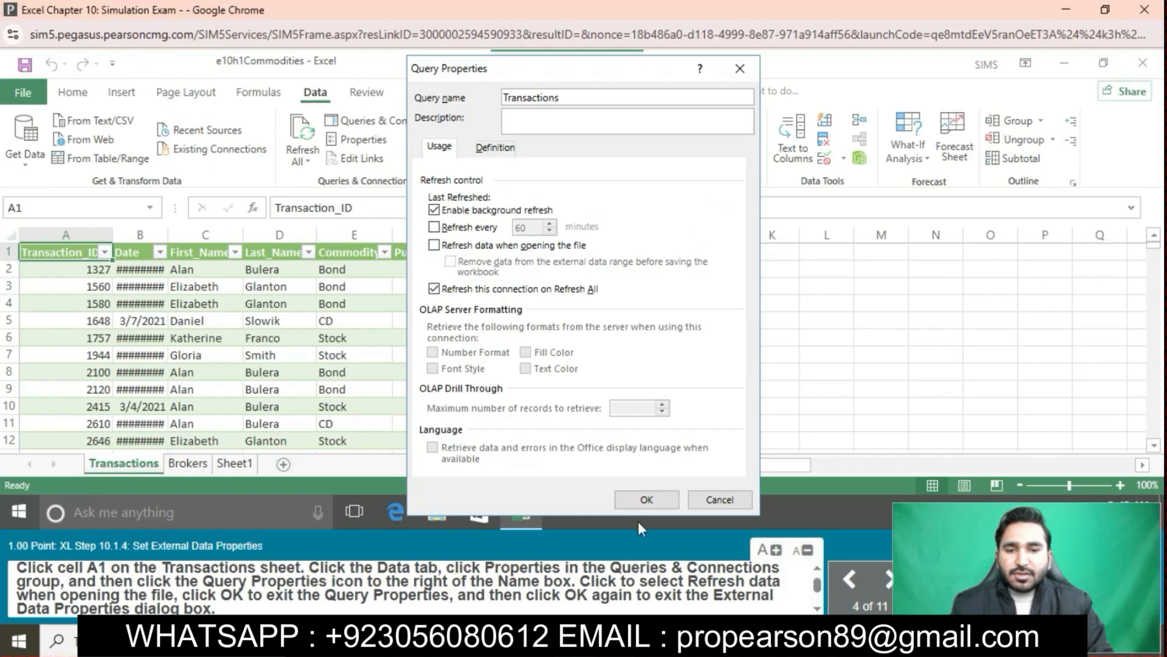
pyautogui.click(444, 249)
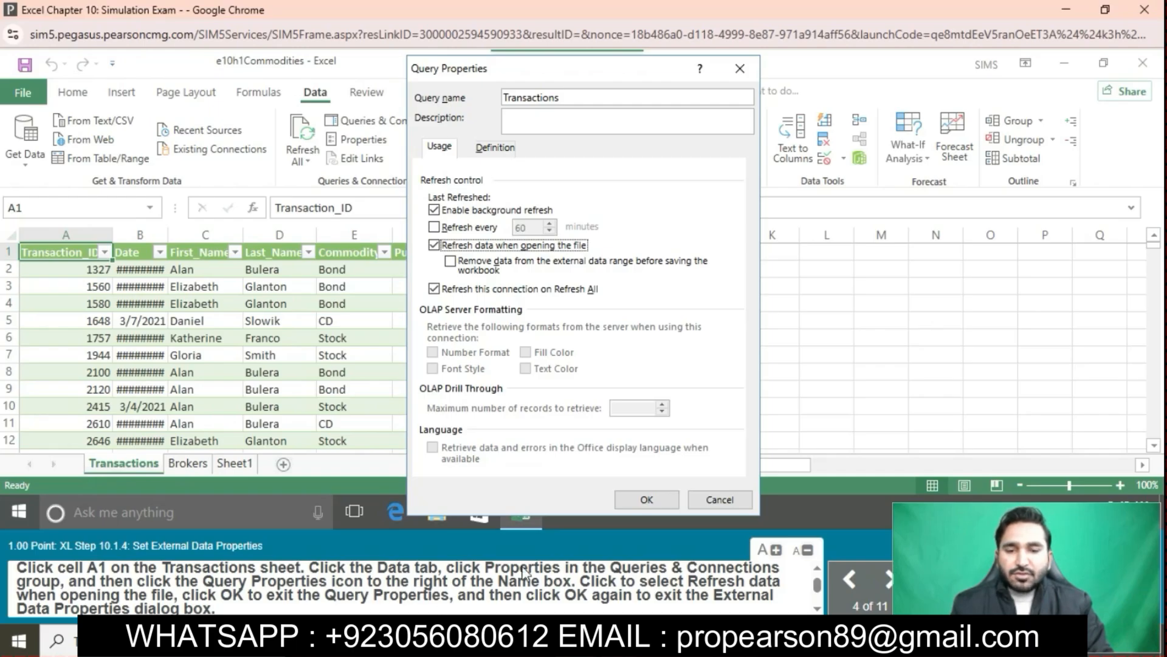
pyautogui.click(632, 500)
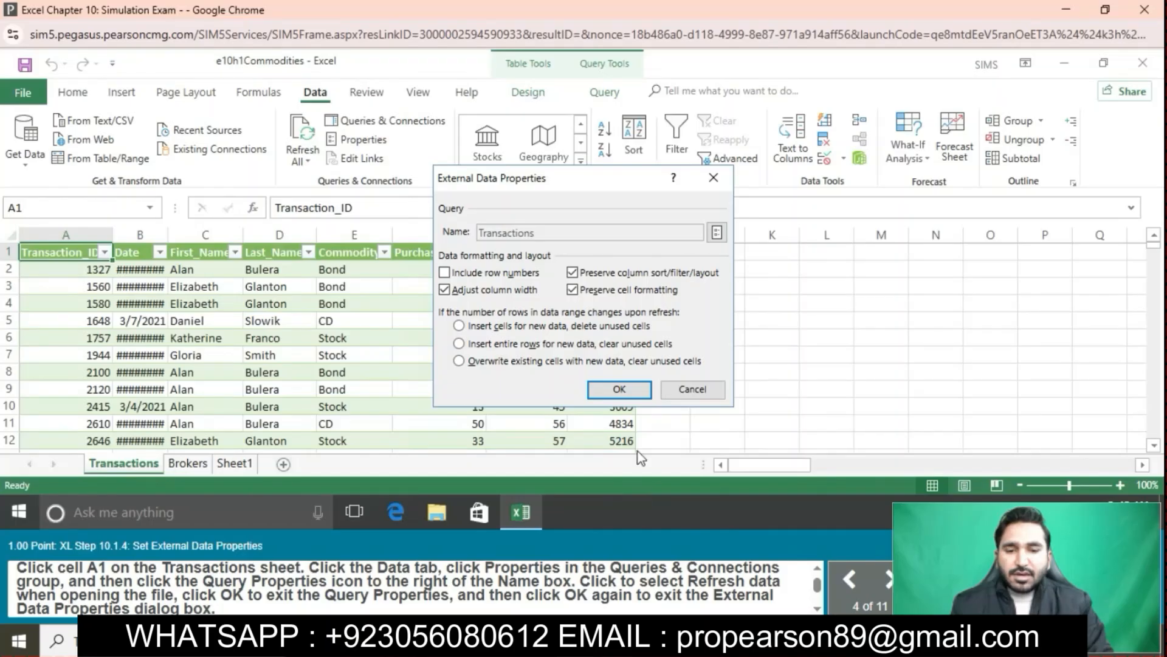
pyautogui.click(619, 390)
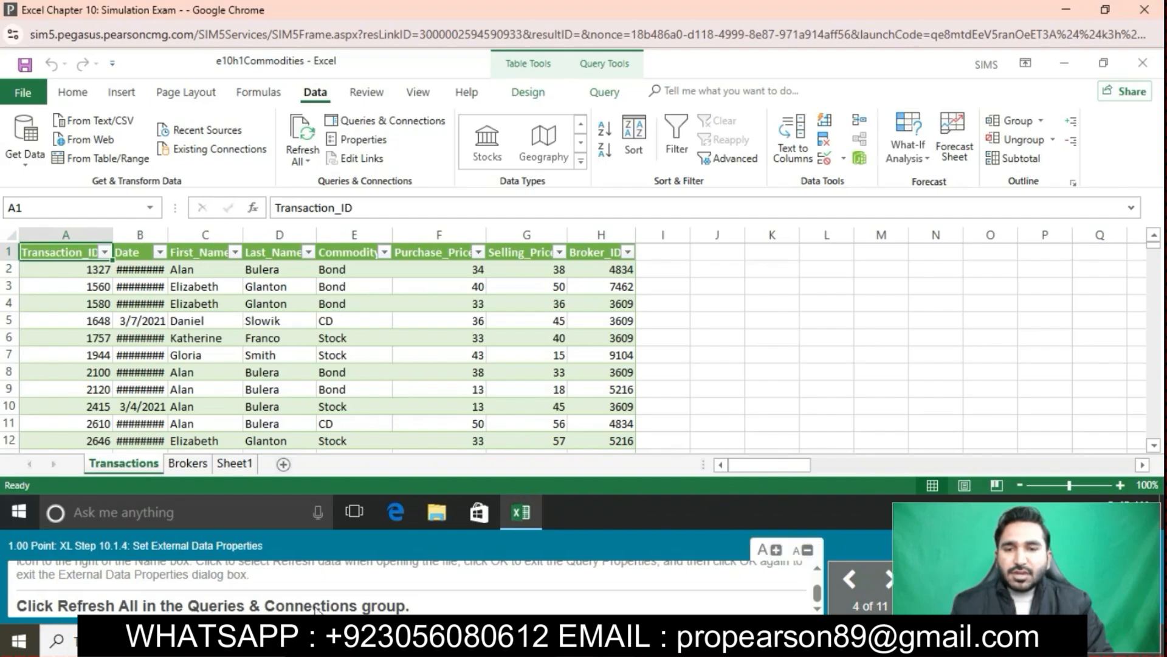
pyautogui.click(314, 162)
pyautogui.click(321, 180)
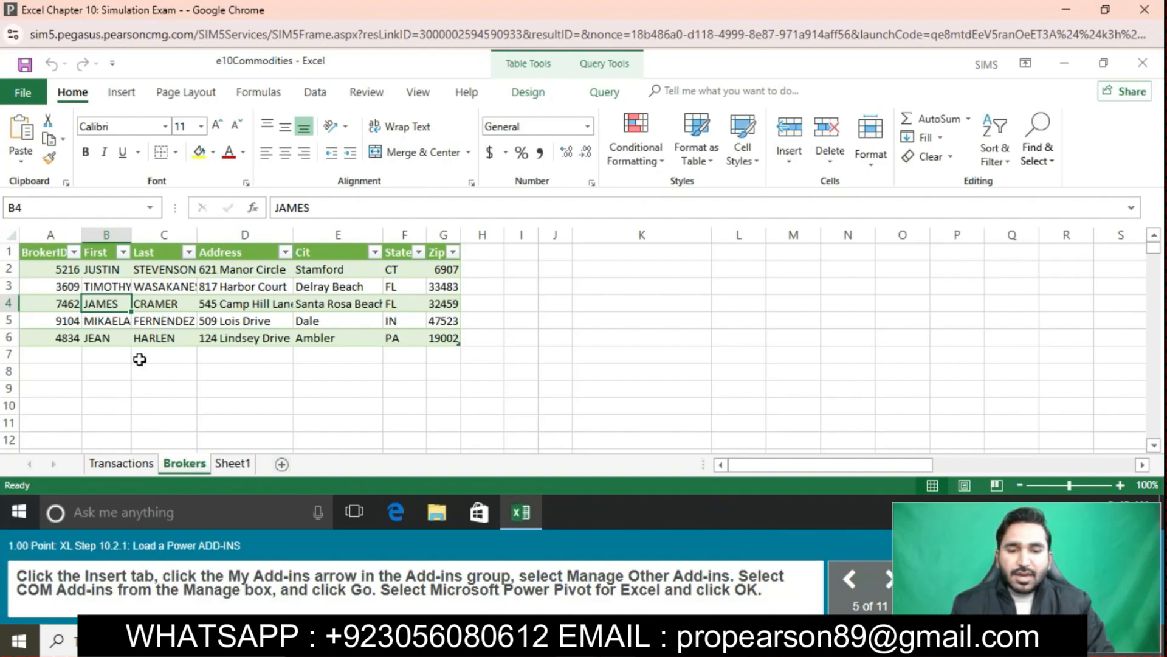
# Load the Microsoft Power Pivot for Excel add-in from the available COM add-ins.
pyautogui.click(126, 95)
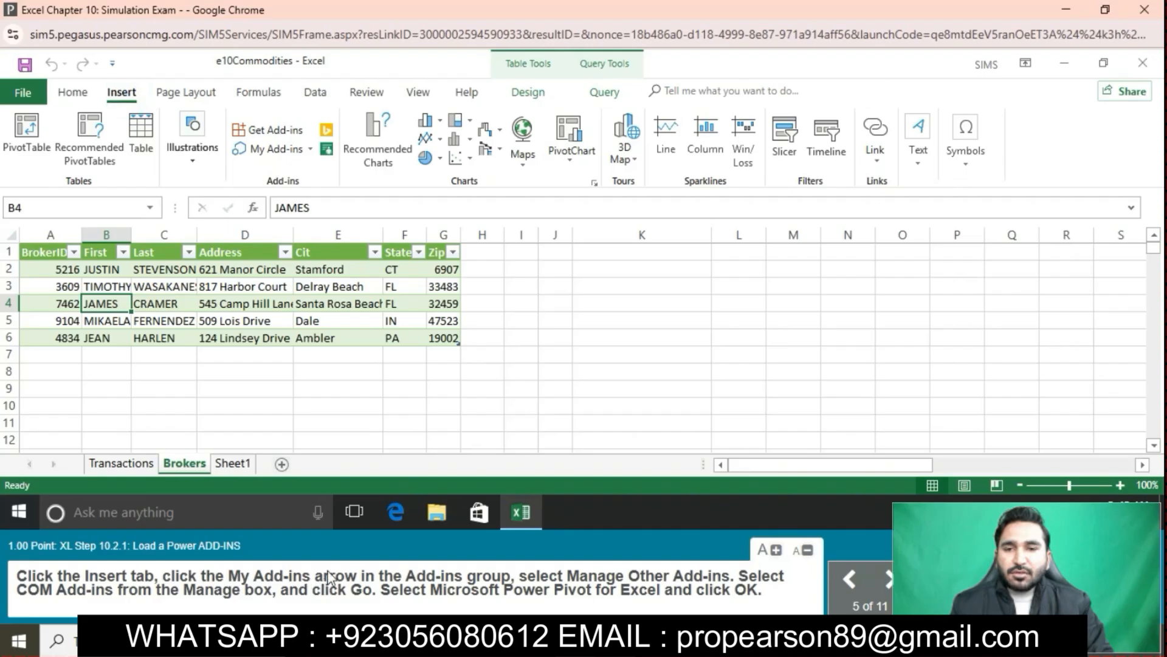
pyautogui.click(311, 150)
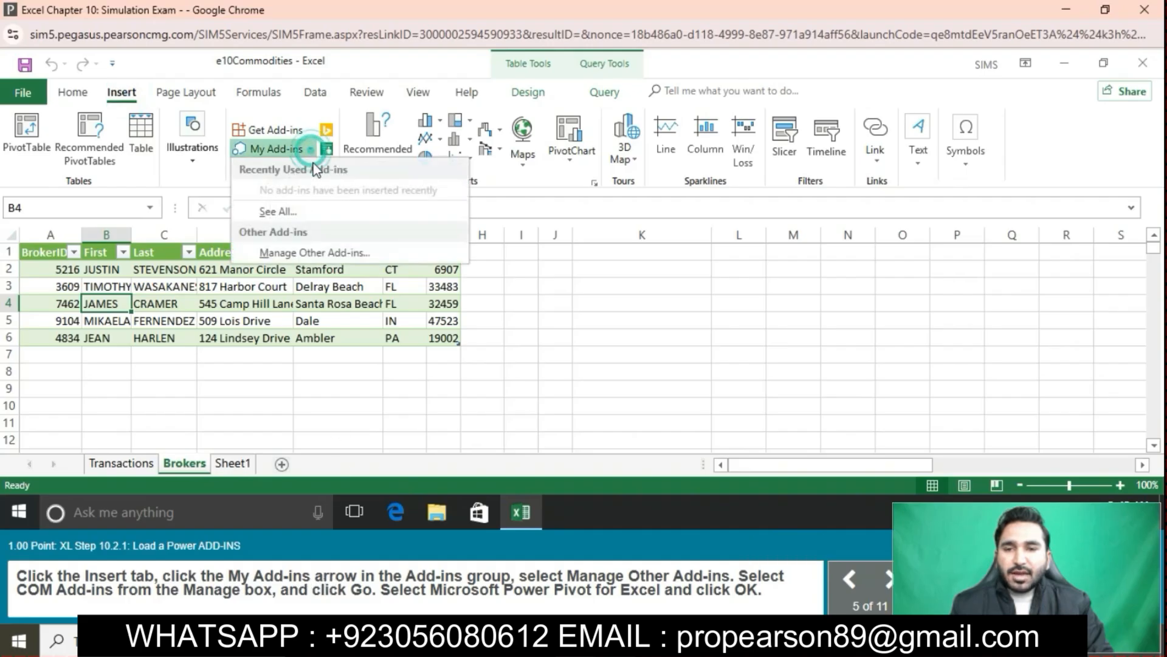
pyautogui.click(311, 252)
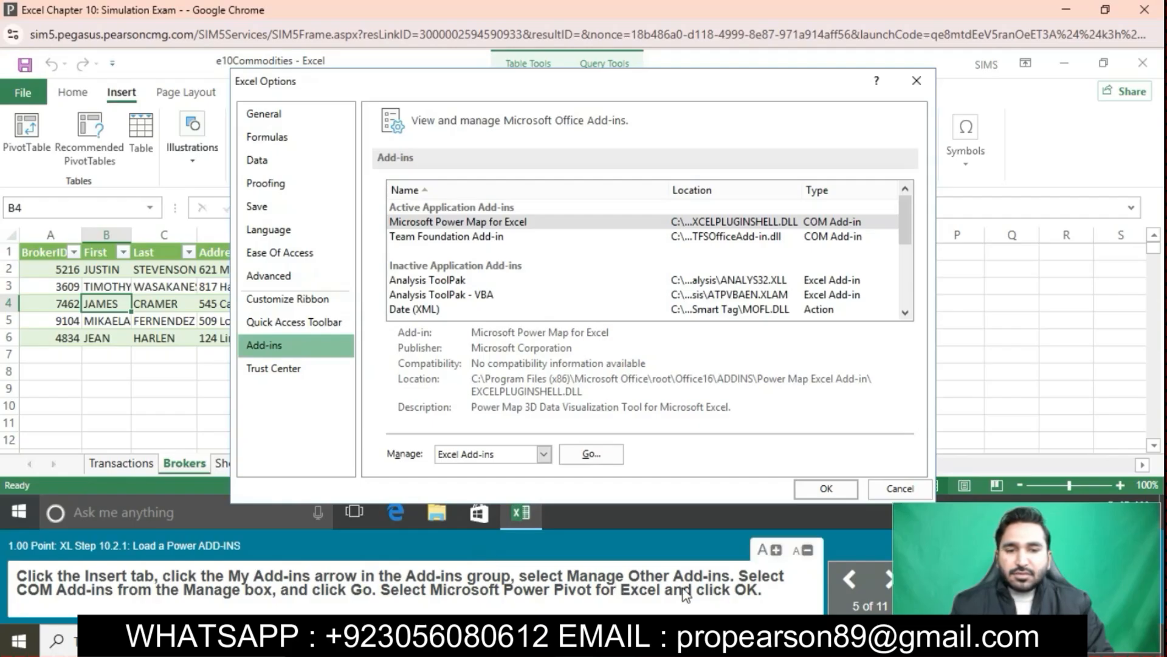
pyautogui.click(544, 455)
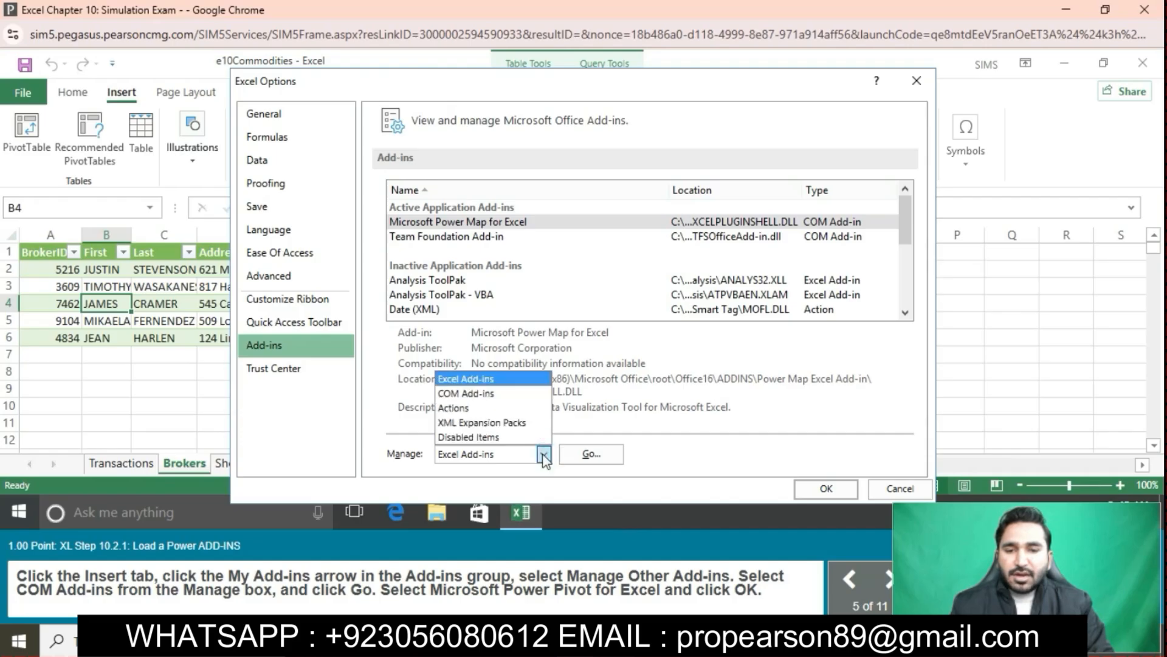
pyautogui.click(498, 394)
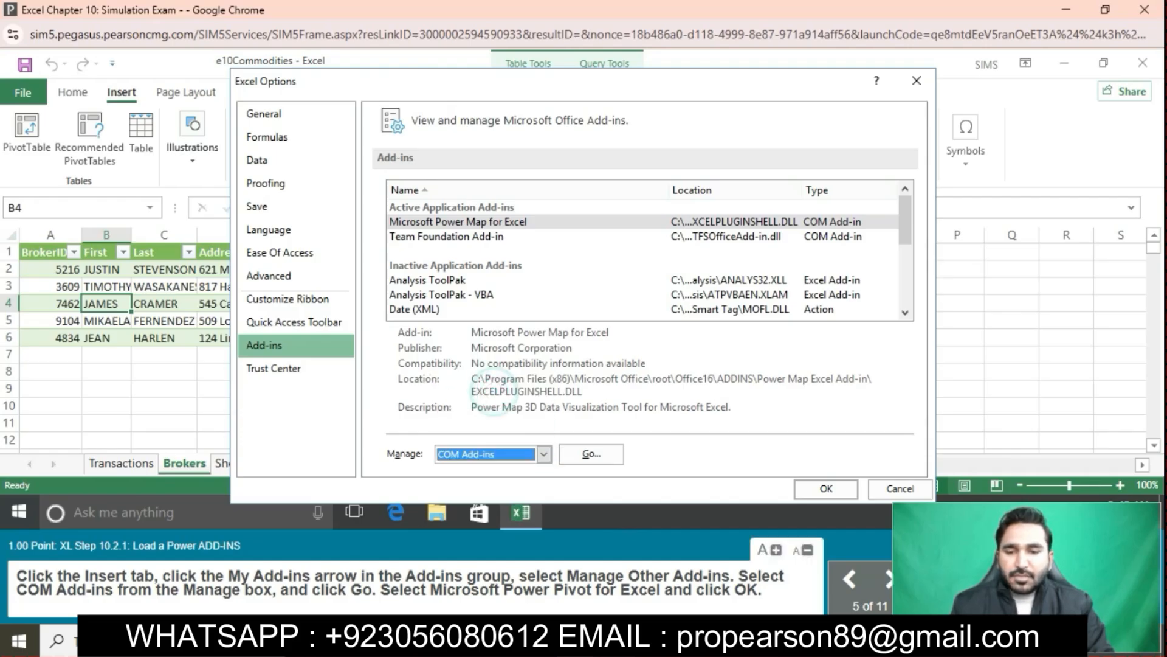
pyautogui.click(574, 463)
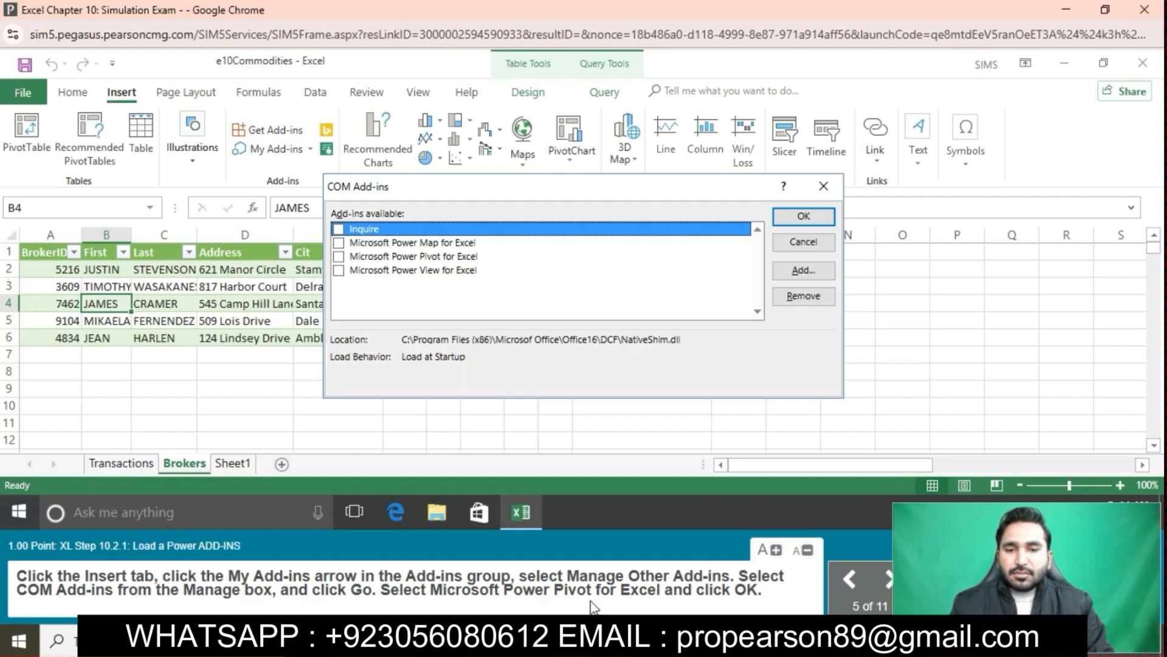
pyautogui.click(339, 256)
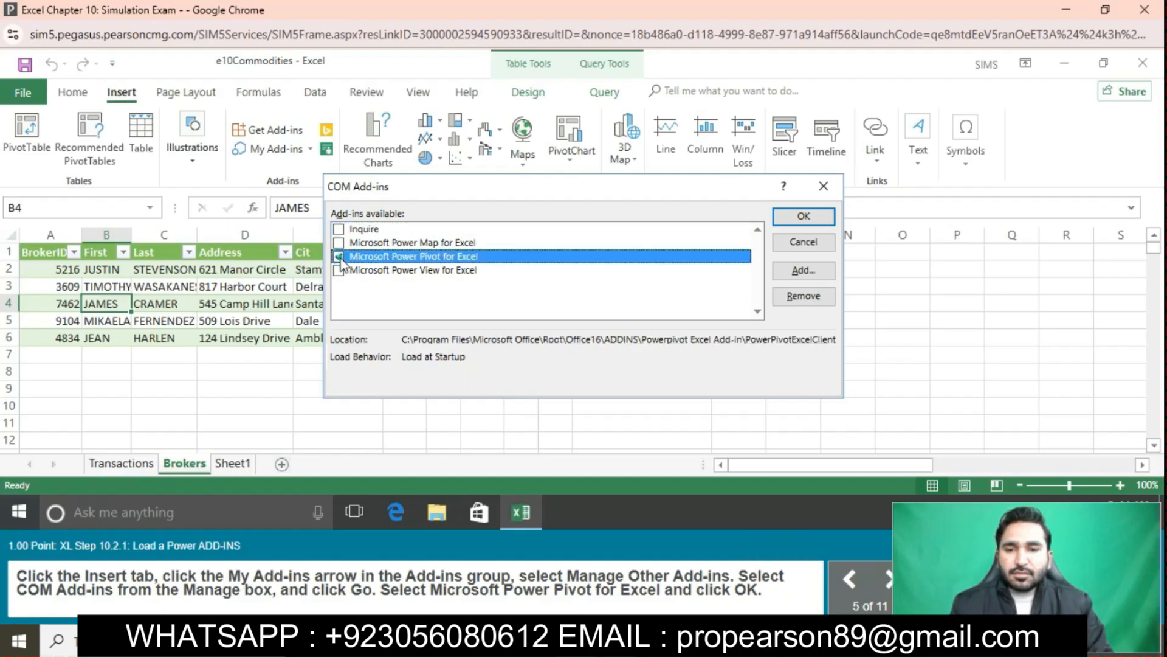
pyautogui.click(804, 217)
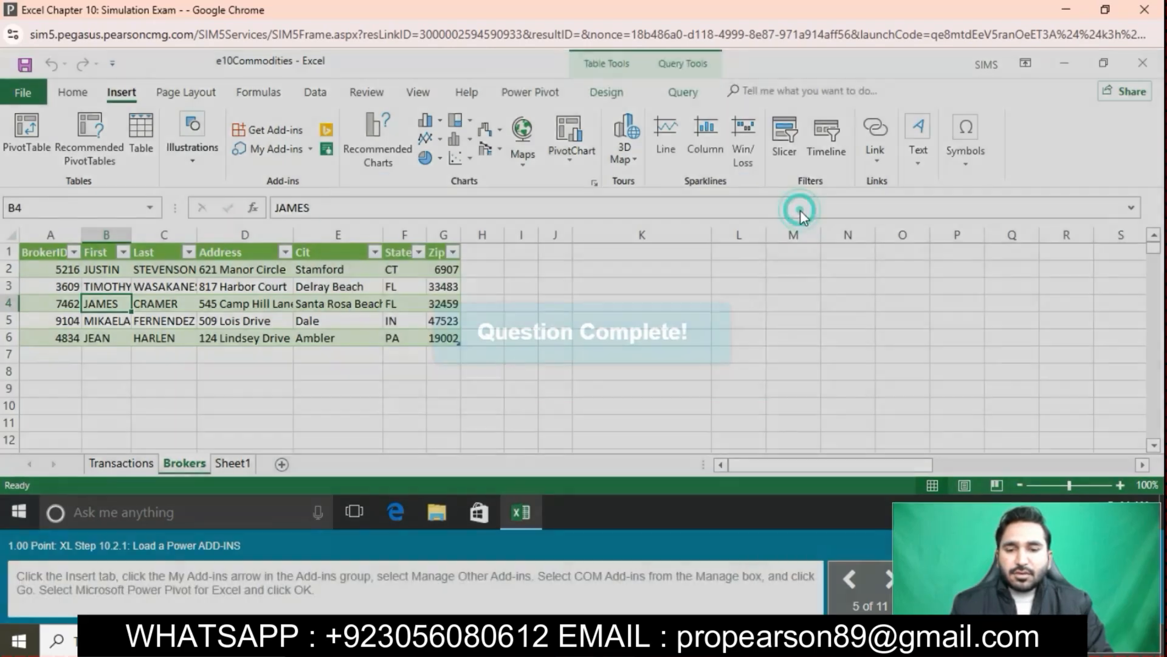